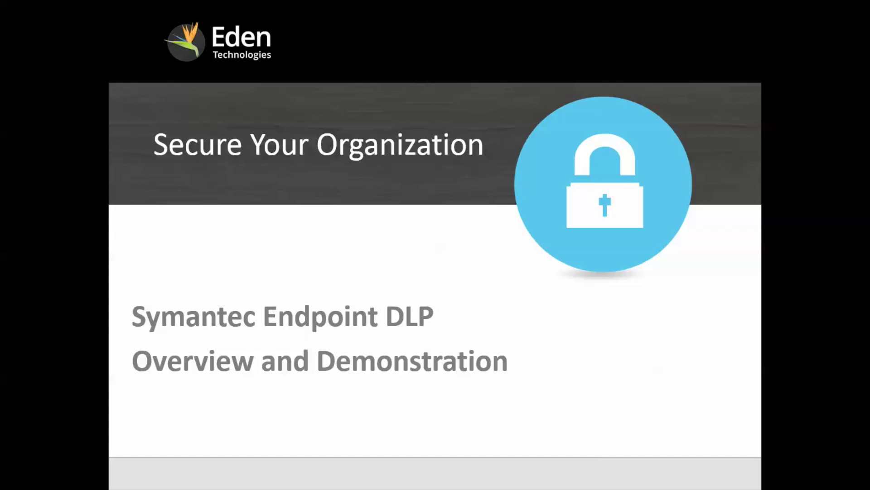
# - Advance the slideshow from the title slide past Agenda to the Introduction section slide
pyautogui.press('Right')
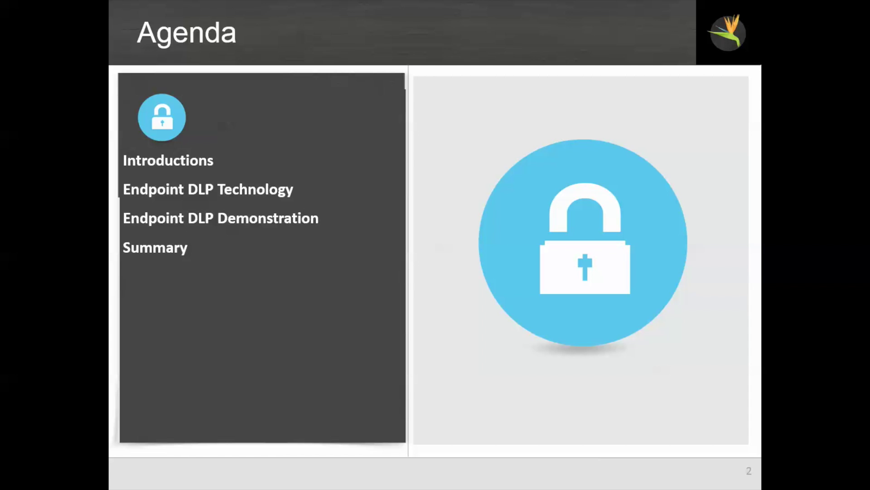
pyautogui.press('Right')
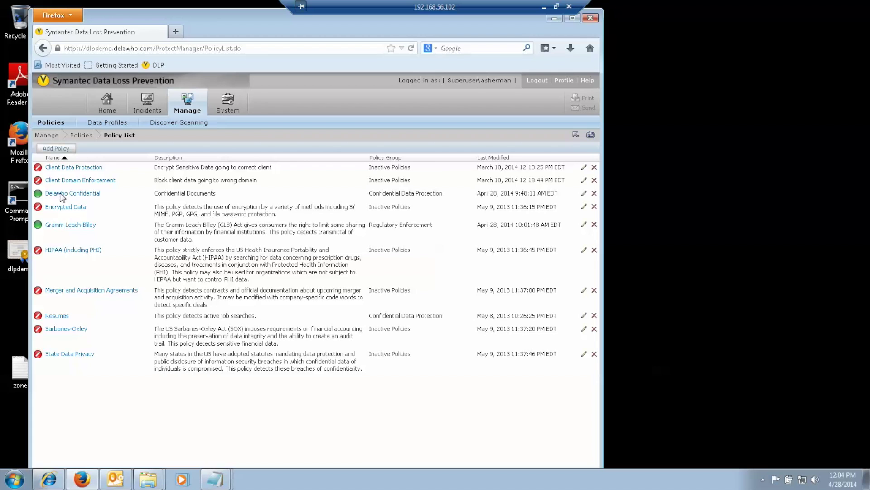
# - Open Gramm-Leach-Bliley and scroll its credit card and SSN rules and email/VBox exceptions
pyautogui.click(62, 226)
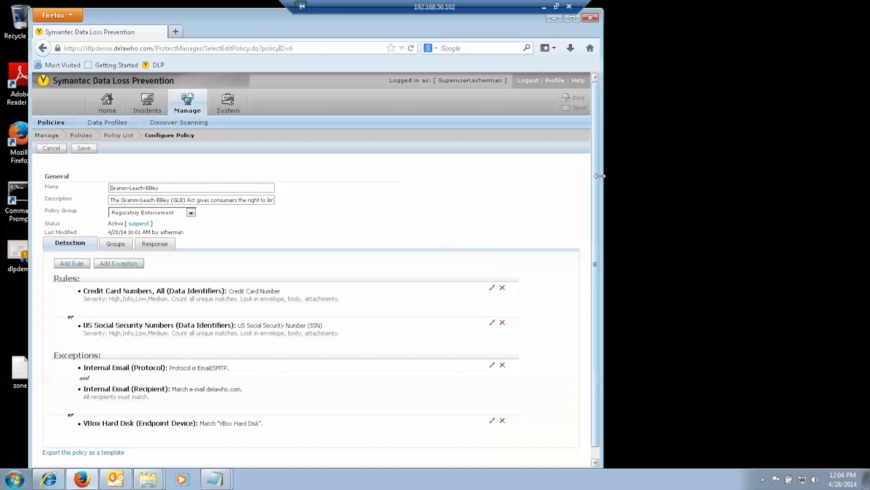
pyautogui.scroll(-1, 594, 200)
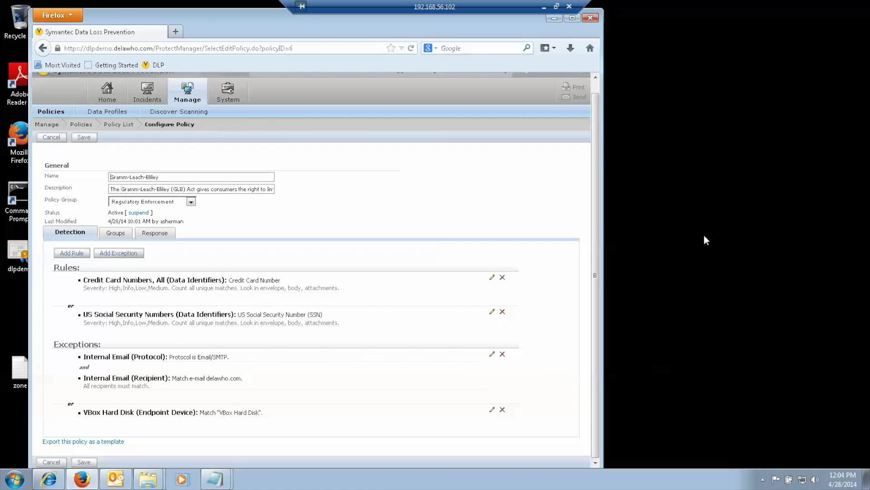
pyautogui.scroll(1, 598, 173)
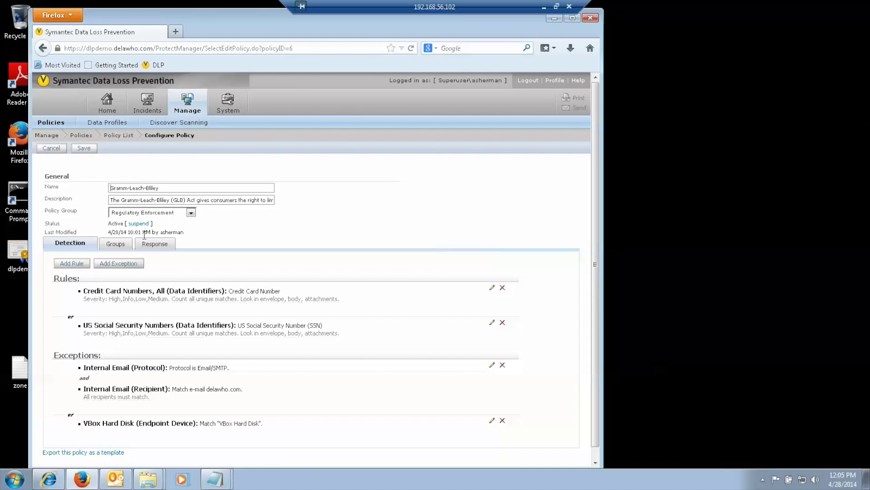
# - View the Gramm-Leach-Bliley response rules, cancel unchanged, and open the Delawho Confidential policy
pyautogui.click(155, 250)
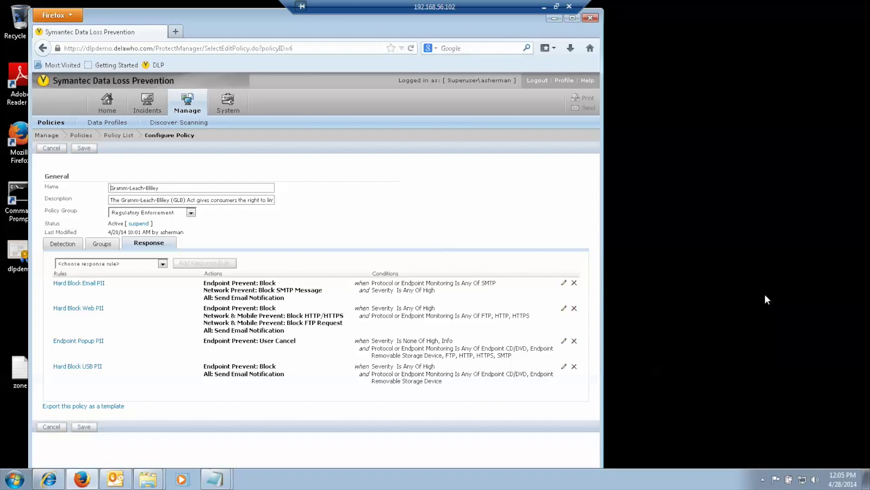
pyautogui.click(52, 148)
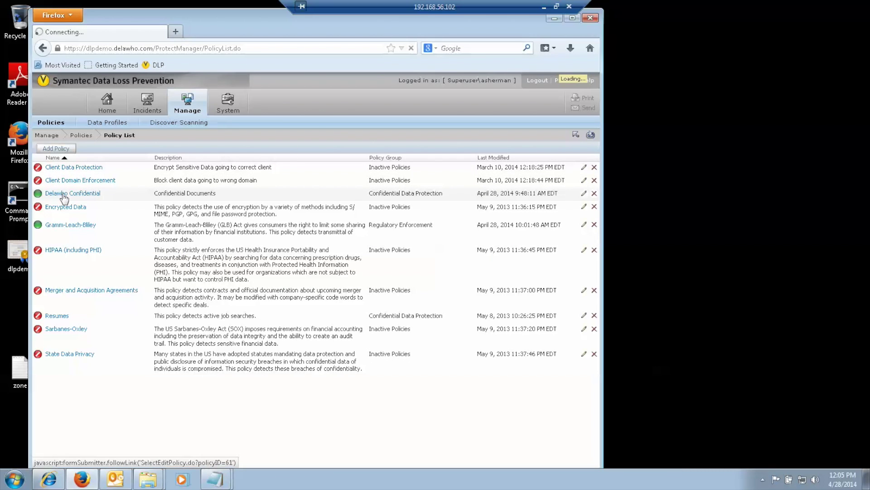
pyautogui.click(64, 195)
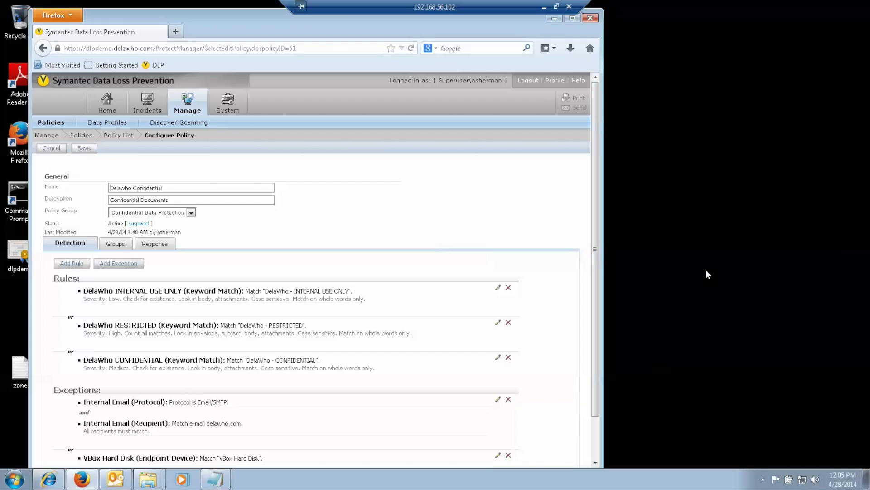
# - Review Delawho Confidential's keyword and response rules, cancel back to the list, and switch to Outlook
pyautogui.moveTo(596, 214); pyautogui.dragTo(611, 208)
pyautogui.click(147, 244)
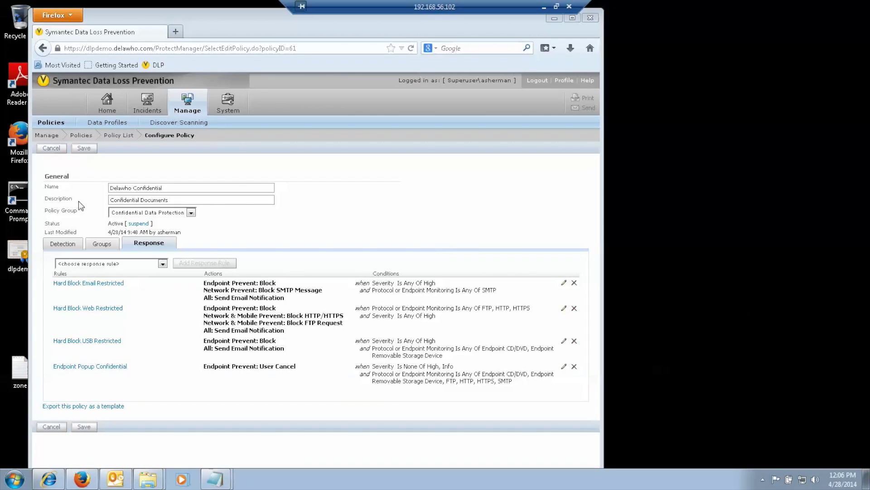
pyautogui.click(52, 150)
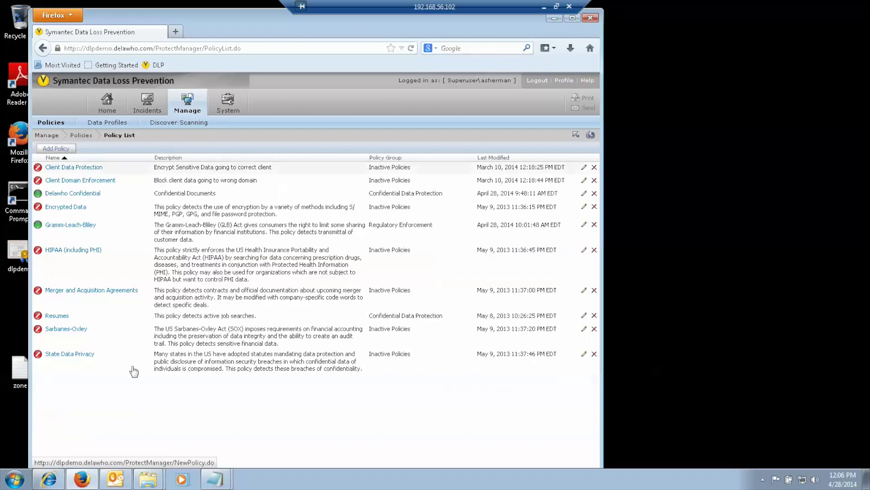
pyautogui.click(115, 481)
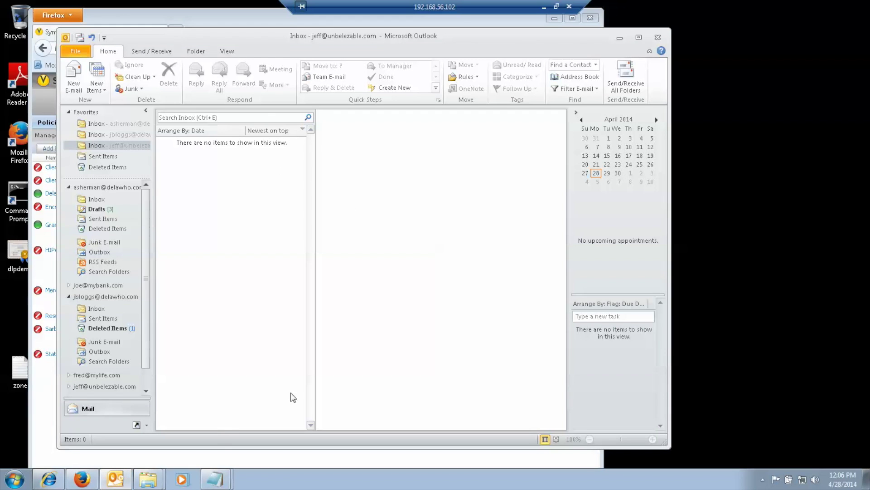
# - From the sender's inbox, start a message to the suggested recipient with subject 'customer list'
pyautogui.click(110, 127)
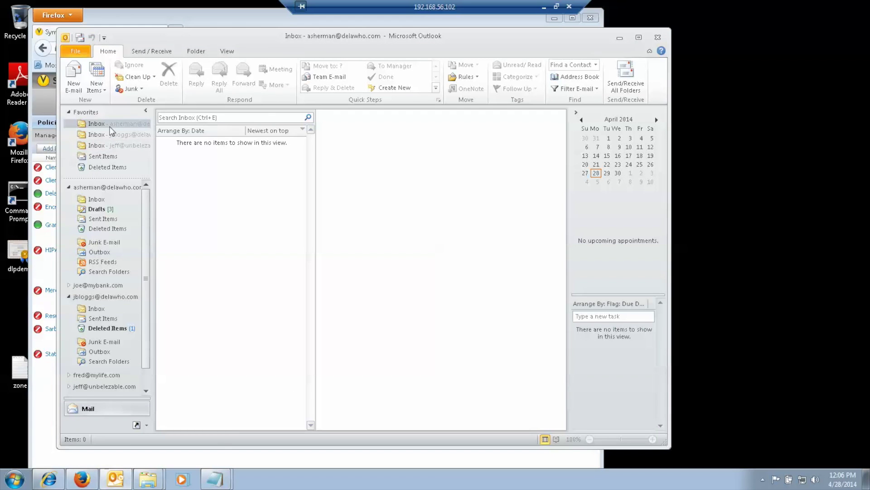
pyautogui.click(75, 80)
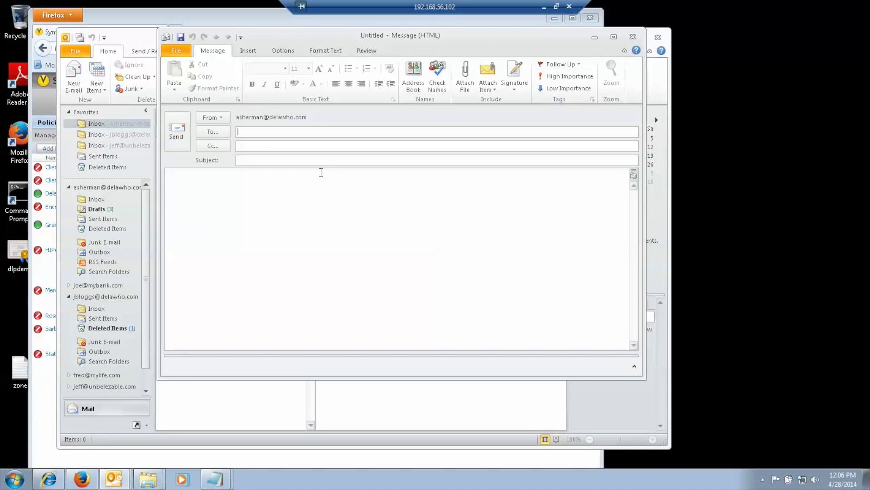
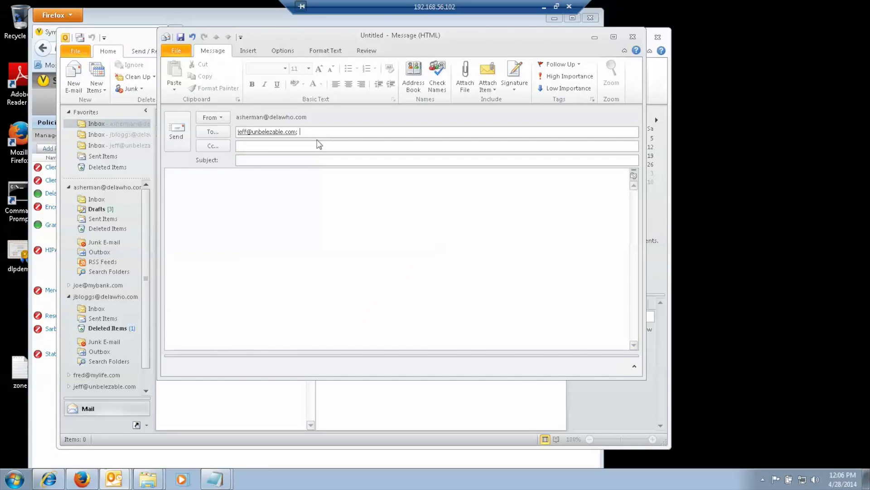
pyautogui.press('Return')
pyautogui.click(288, 164)
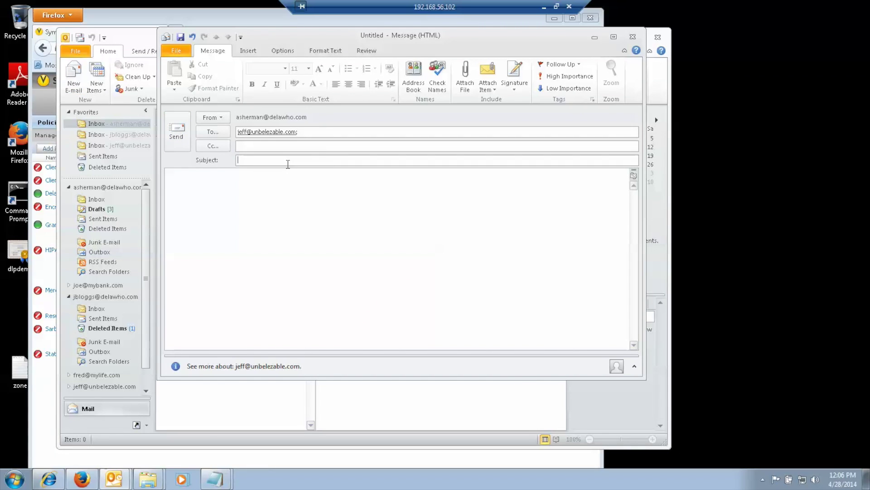
pyautogui.write('custome')
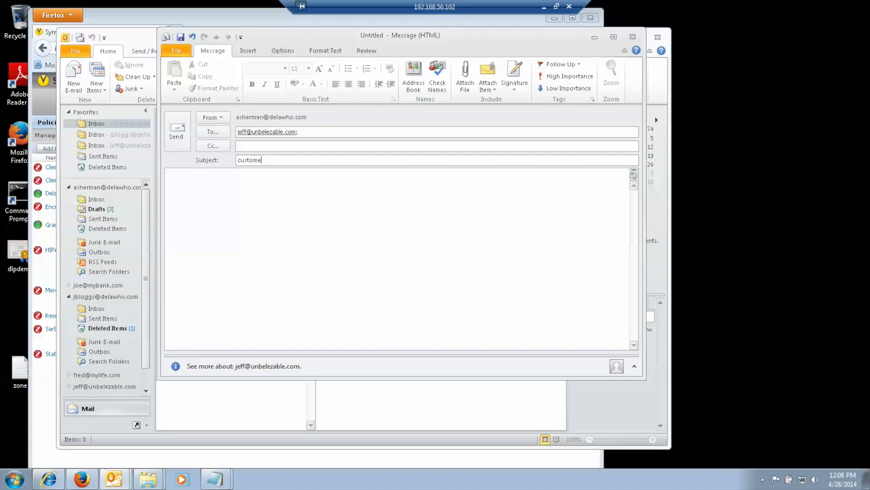
pyautogui.write('r list')
pyautogui.press('Tab')
# - Attach CustomersForProcessing_Small and send the message
pyautogui.click(465, 69)
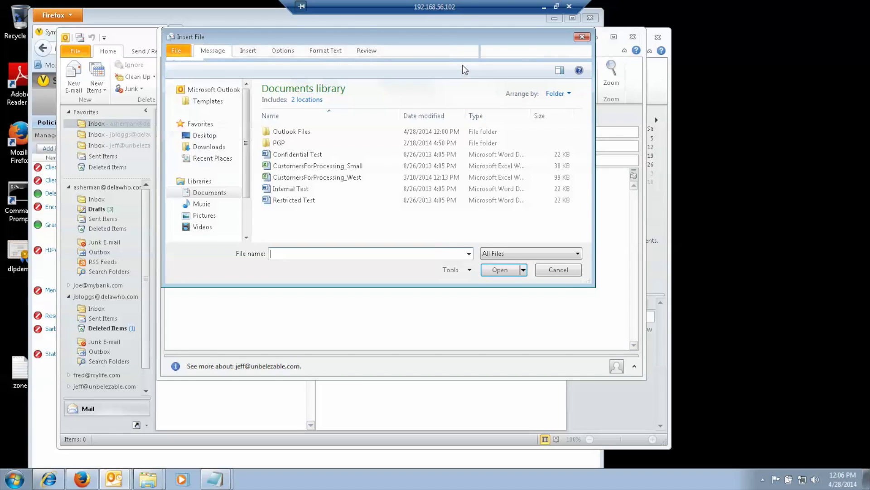
pyautogui.doubleClick(322, 166)
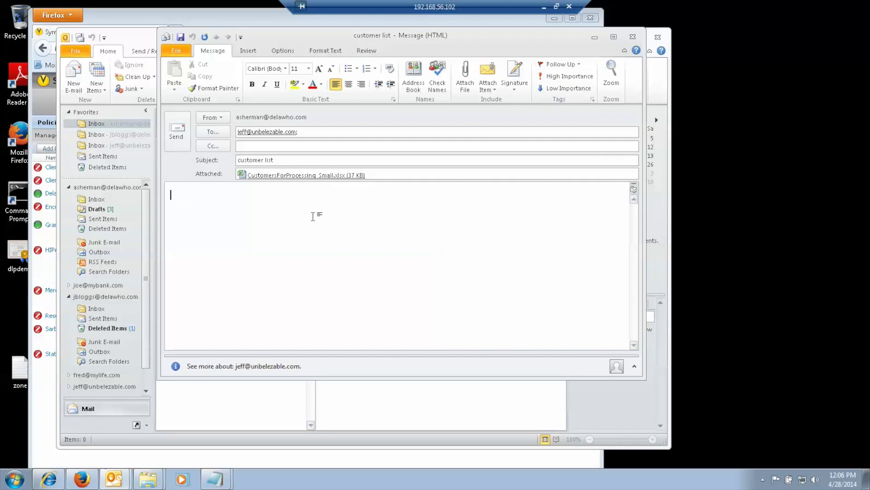
pyautogui.click(178, 131)
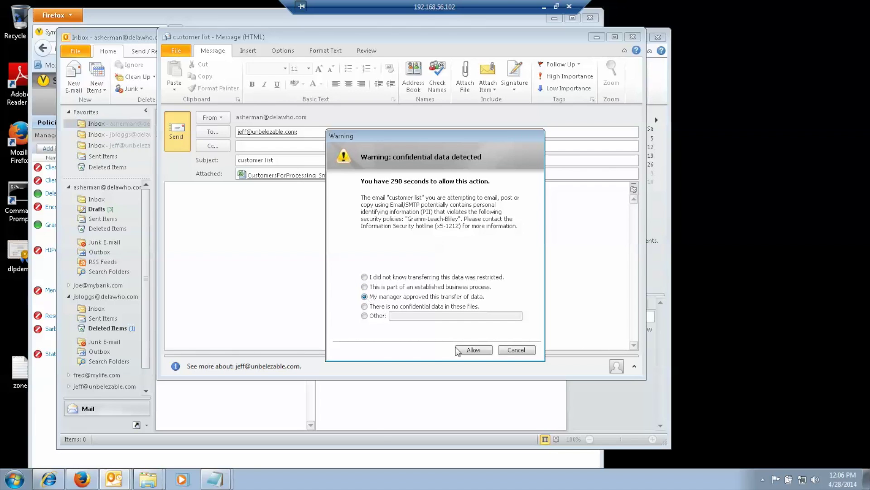
# - Allow the flagged send as manager-approved, confirm it reached the recipient's inbox, and start a new email
pyautogui.click(473, 350)
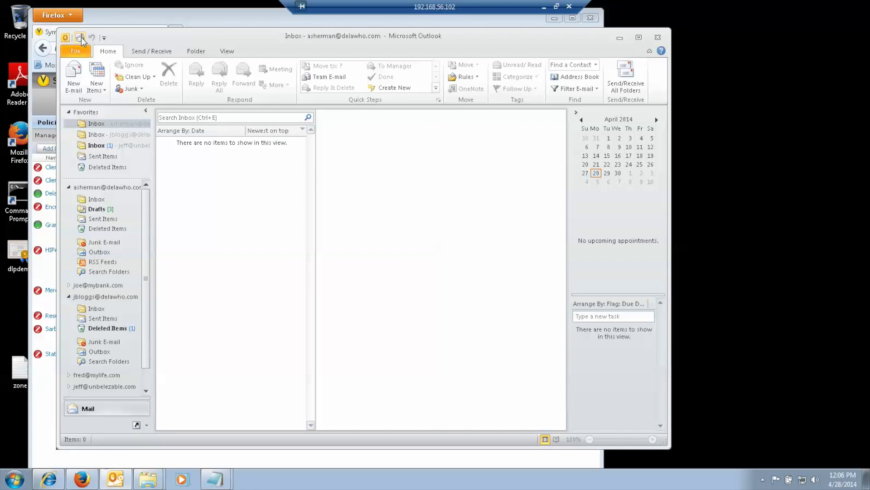
pyautogui.click(91, 146)
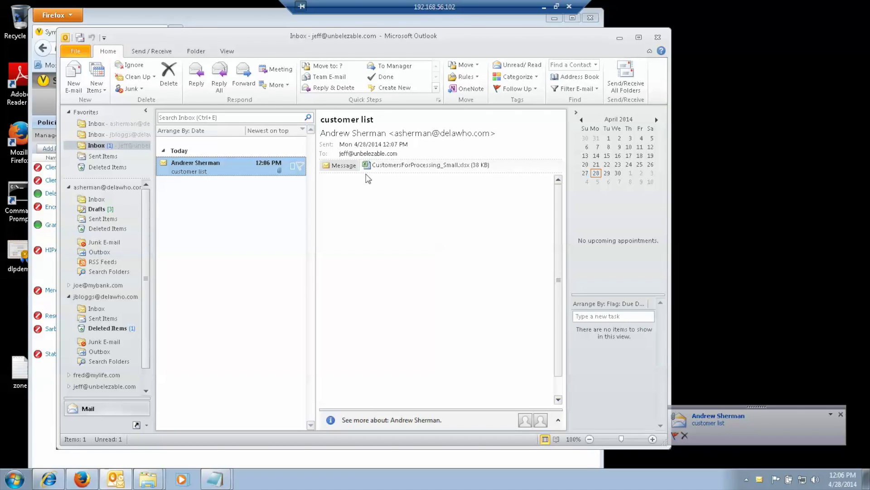
pyautogui.click(112, 123)
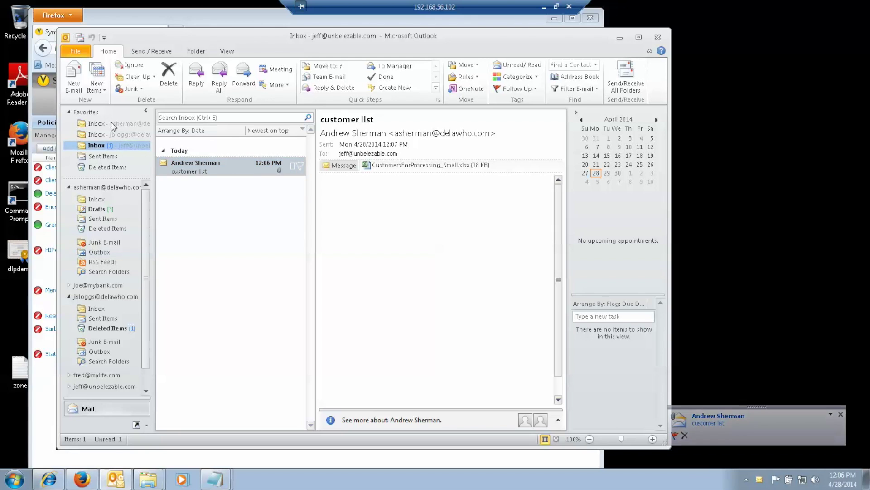
pyautogui.click(73, 76)
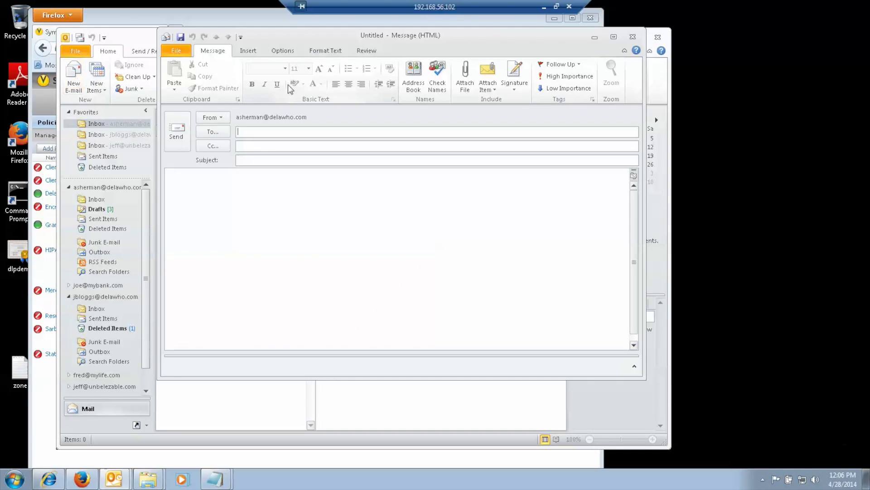
# - Attach CustomersForProcessing_West, address it to the suggested external recipient with subject 'big list', and send
pyautogui.click(465, 75)
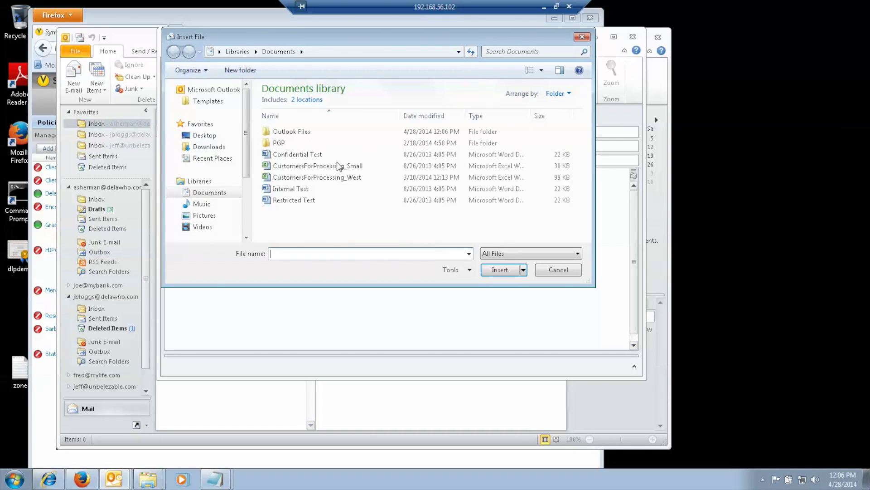
pyautogui.doubleClick(319, 177)
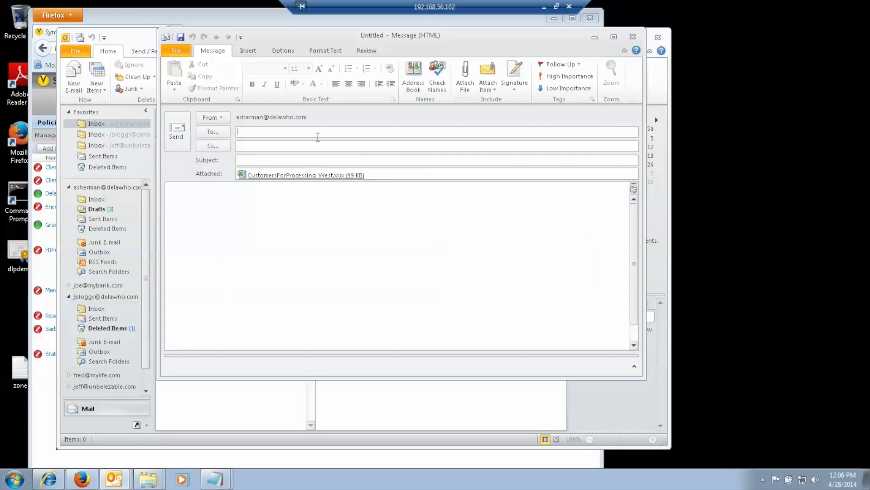
pyautogui.write('je')
pyautogui.press('Return')
pyautogui.press('Tab')
pyautogui.press('Tab')
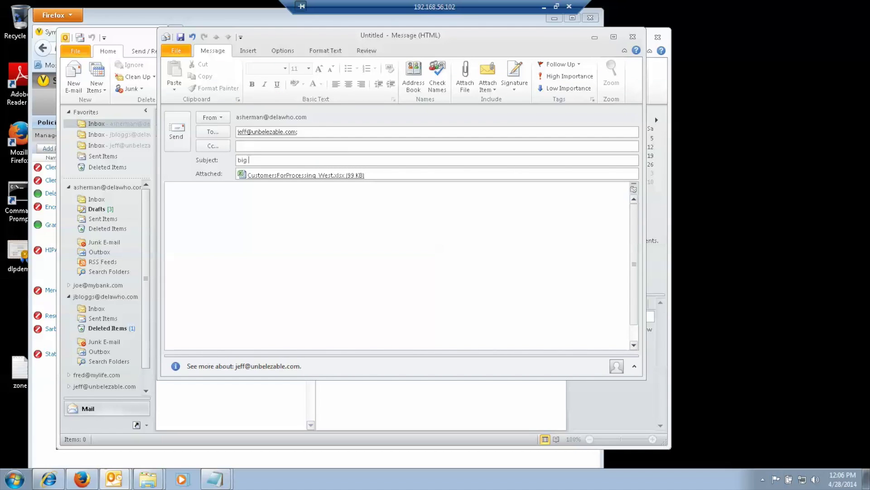
pyautogui.click(177, 129)
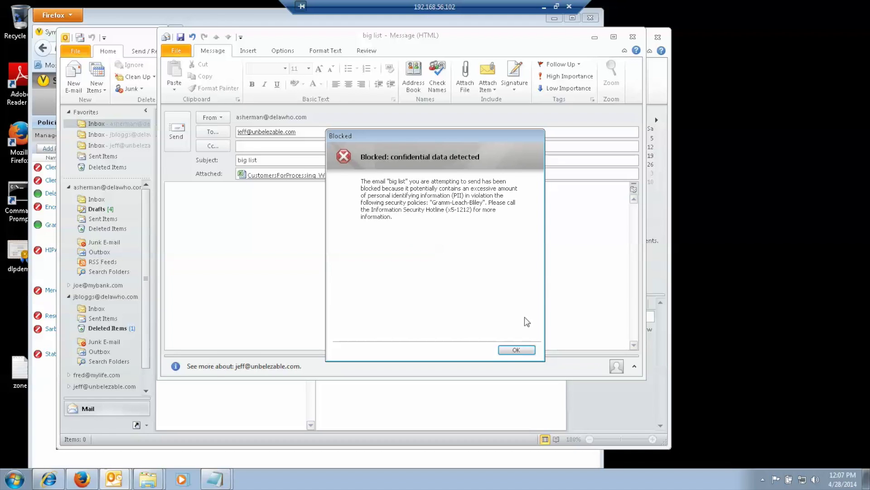
# - Acknowledge the Gramm-Leach-Bliley block notice and close the unsent 'big list' message
pyautogui.click(517, 350)
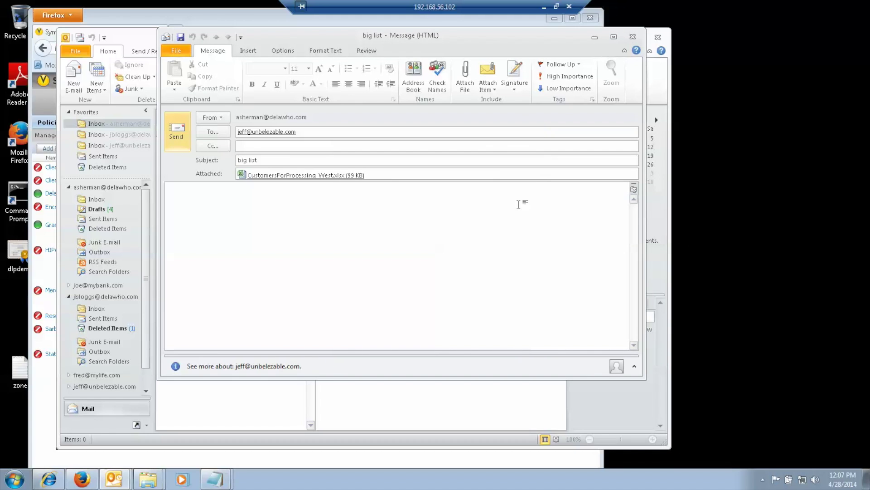
pyautogui.click(633, 37)
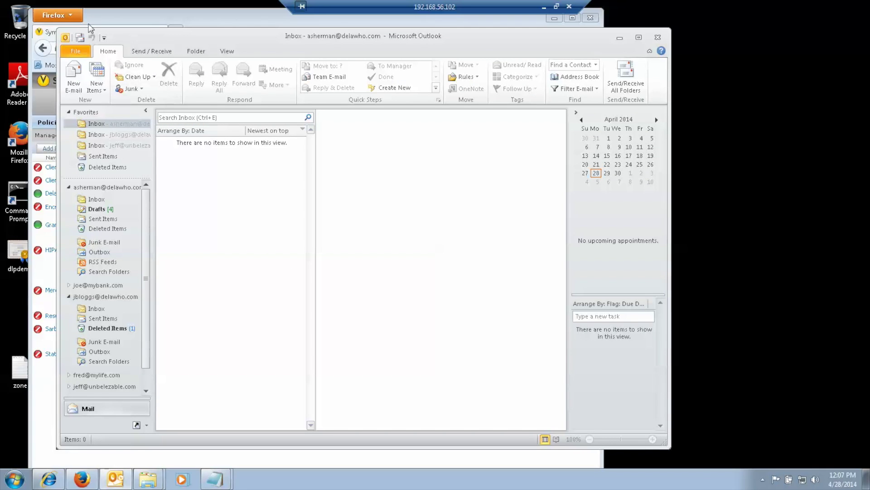
# - Send/Receive to get the postmaster notice for Incident 641, then enlarge and reposition Outlook
pyautogui.click(80, 38)
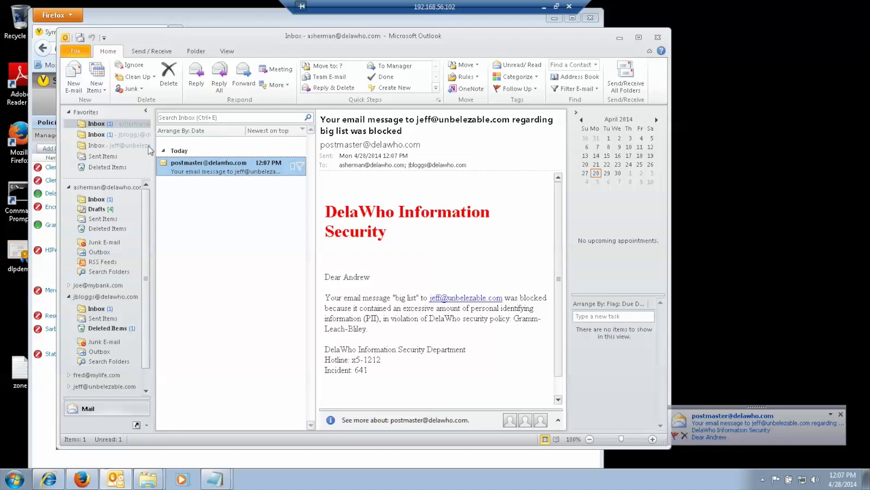
pyautogui.click(129, 136)
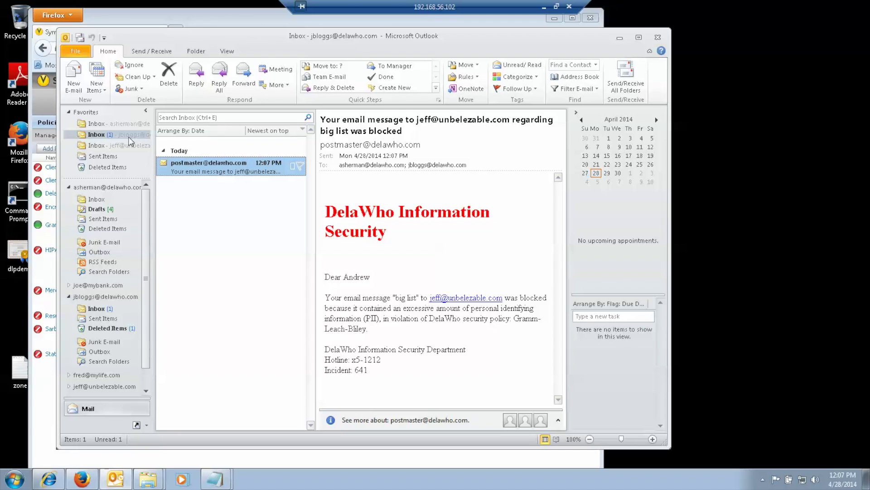
pyautogui.click(94, 124)
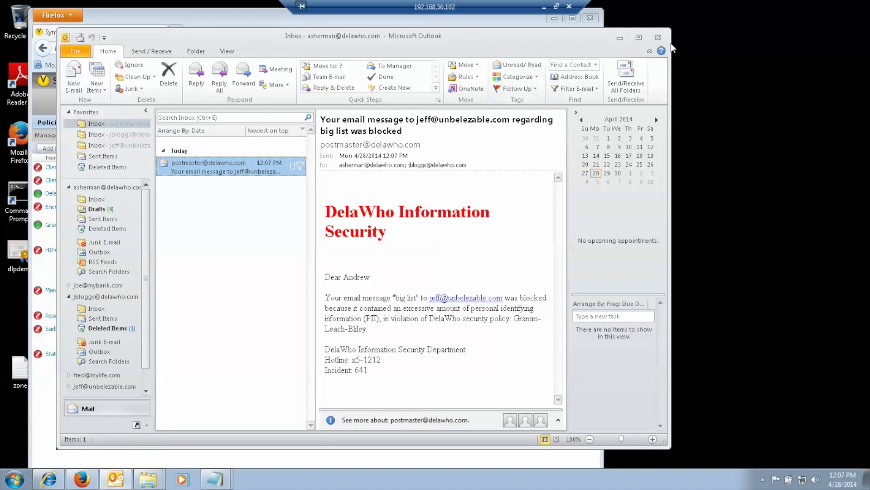
pyautogui.moveTo(670, 41); pyautogui.dragTo(679, 44)
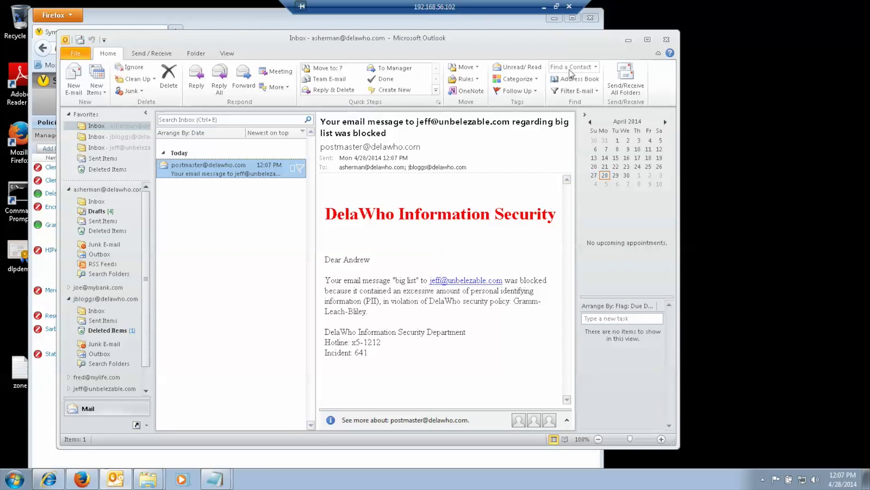
pyautogui.moveTo(558, 42); pyautogui.dragTo(622, 47)
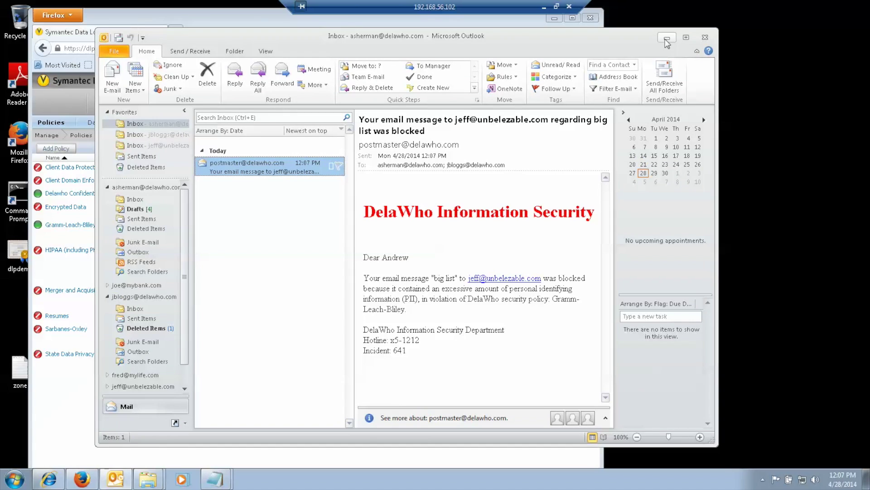
# - Email Internal Test.docx, subject 'new document', with note 'Here's the doc' to the suggested recipient
pyautogui.click(112, 78)
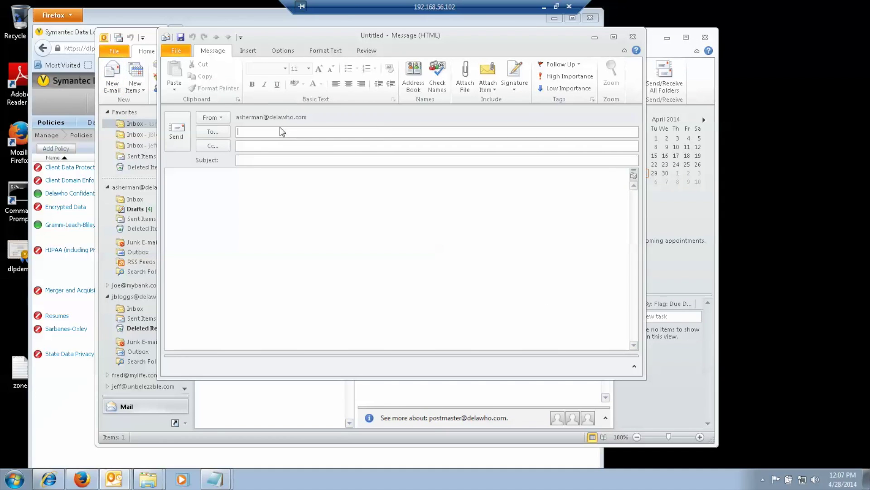
pyautogui.write('jef')
pyautogui.click(308, 144)
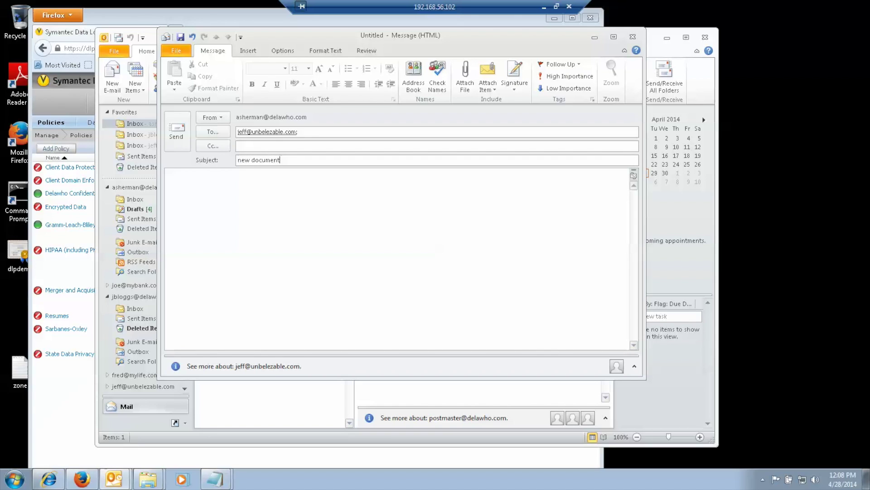
pyautogui.click(465, 75)
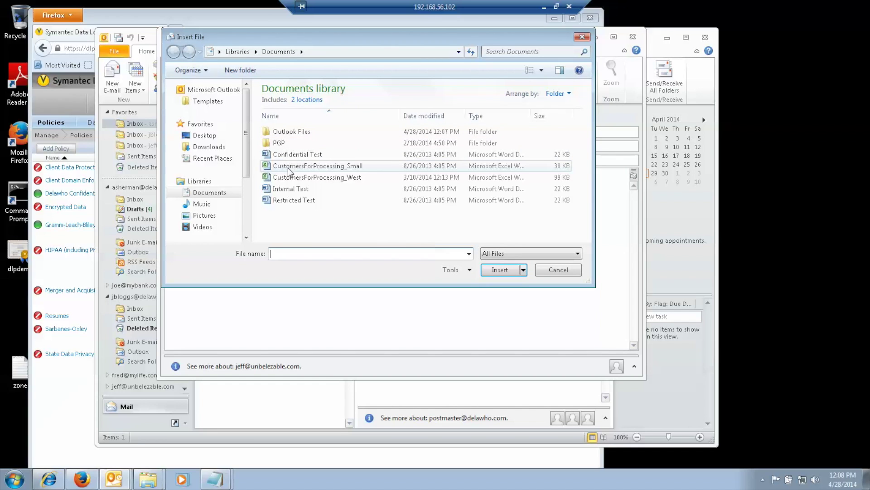
pyautogui.doubleClick(290, 191)
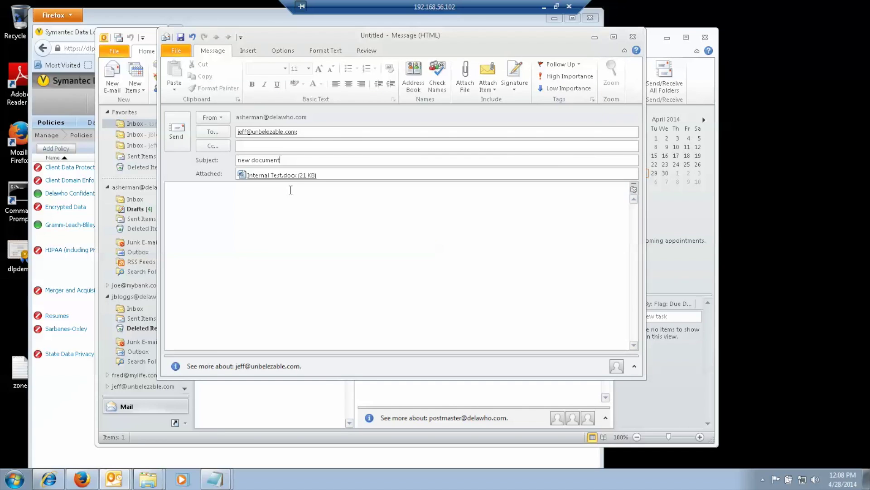
pyautogui.click(290, 198)
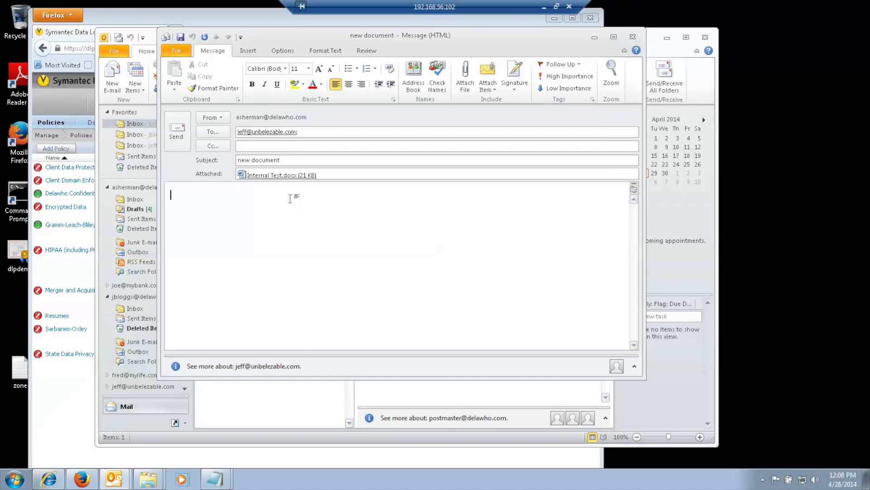
pyautogui.write('Here’s the doc')
pyautogui.click(175, 136)
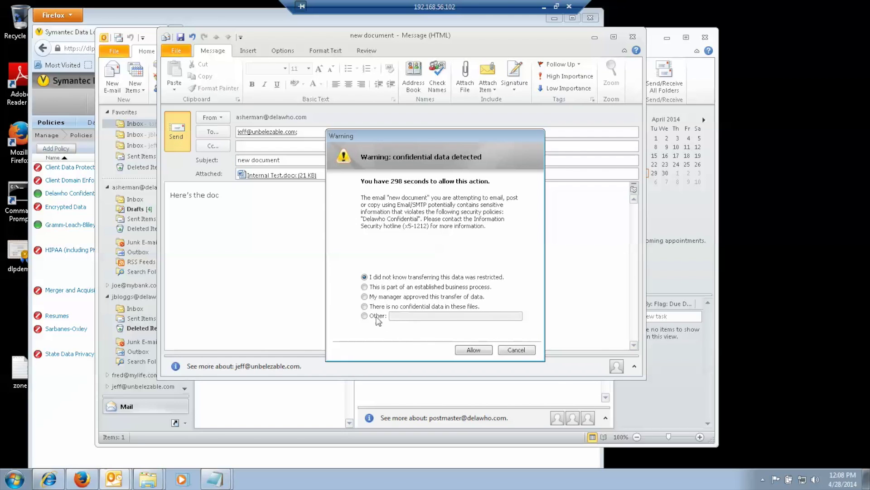
# - Send the new document email justified by manager approval, then read it in the external recipient's inbox
pyautogui.click(365, 296)
pyautogui.click(479, 350)
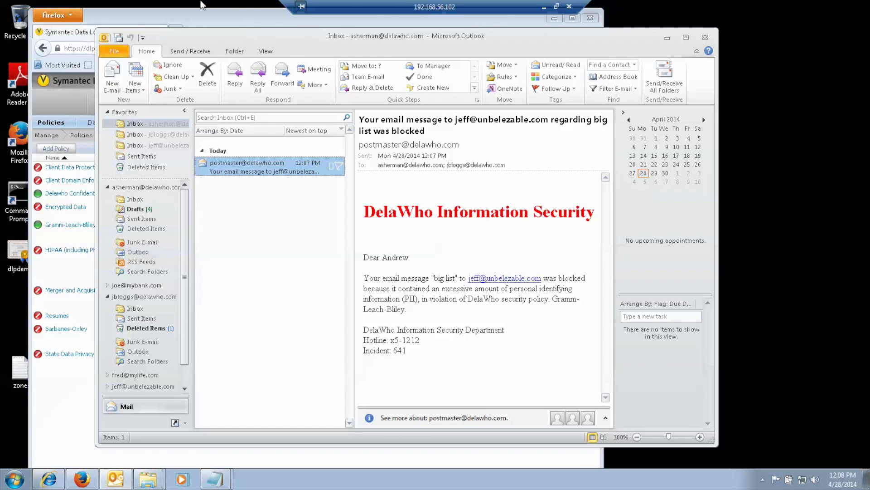
pyautogui.click(118, 38)
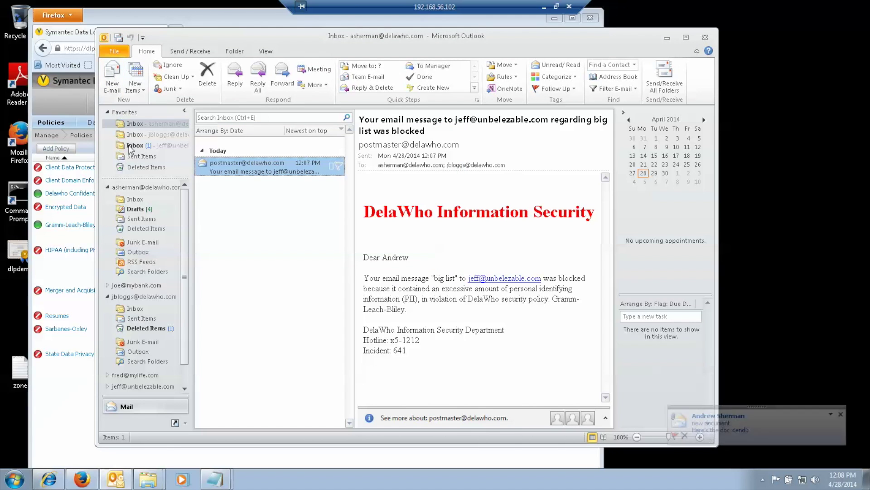
pyautogui.click(132, 146)
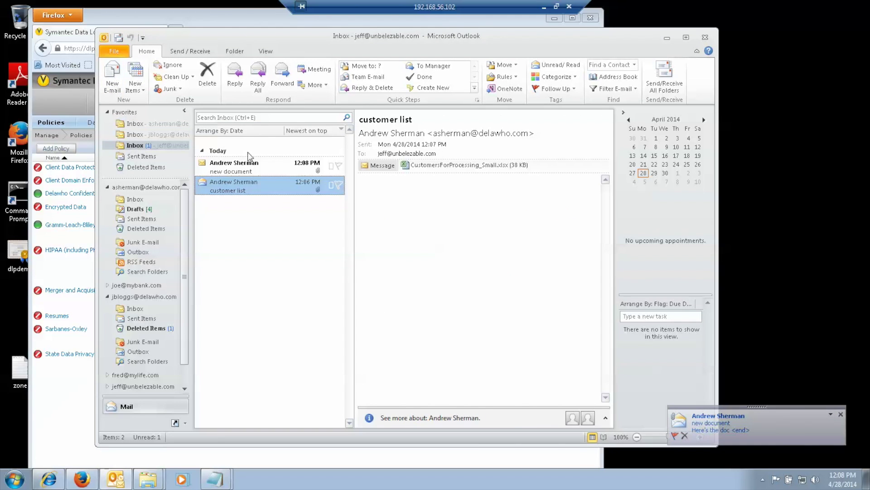
pyautogui.click(247, 169)
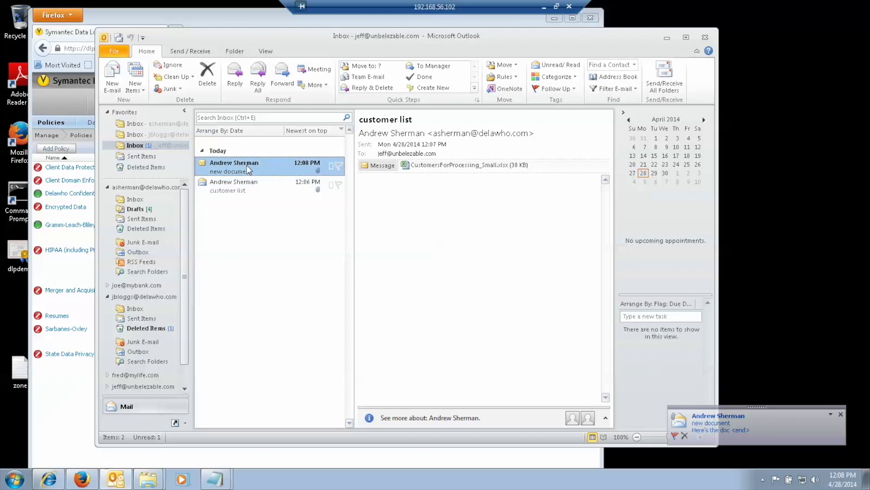
pyautogui.click(140, 125)
# - Start a new 'hot document' email to the suggested recipient
pyautogui.click(108, 75)
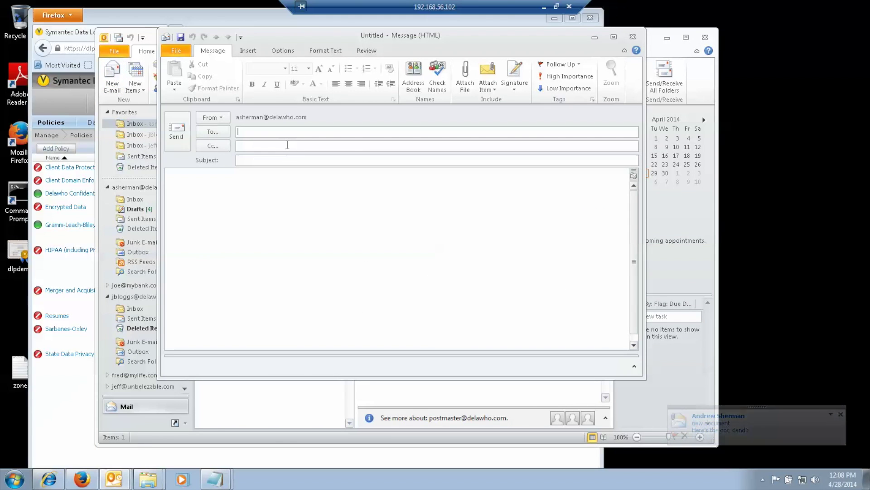
pyautogui.write('jef')
pyautogui.press('Return')
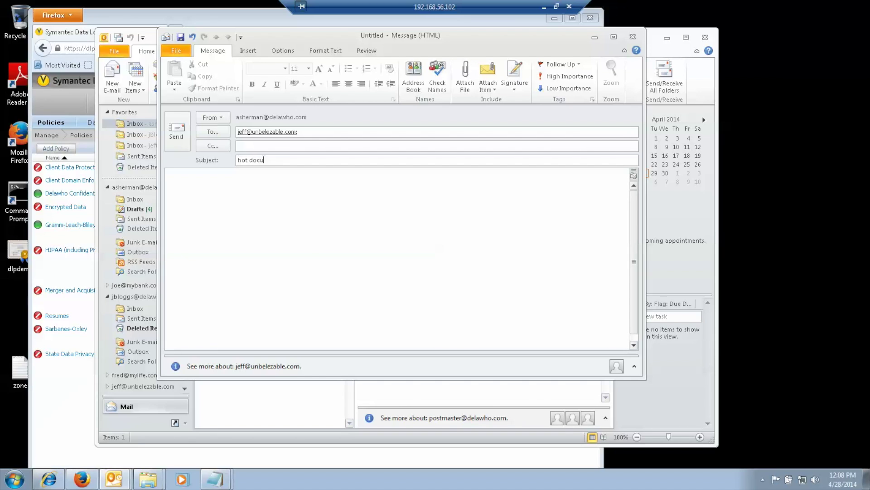
pyautogui.write('nt')
pyautogui.click(233, 209)
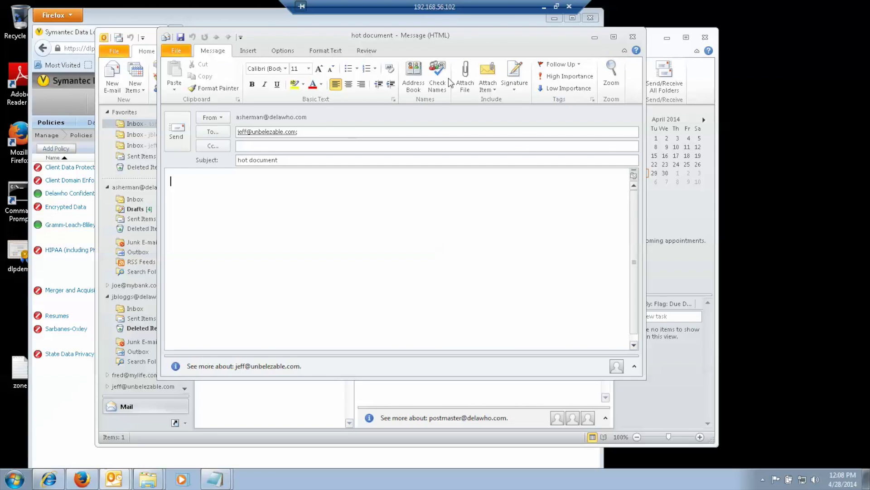
# - Attach Restricted Test.docx and try to send the email
pyautogui.click(467, 73)
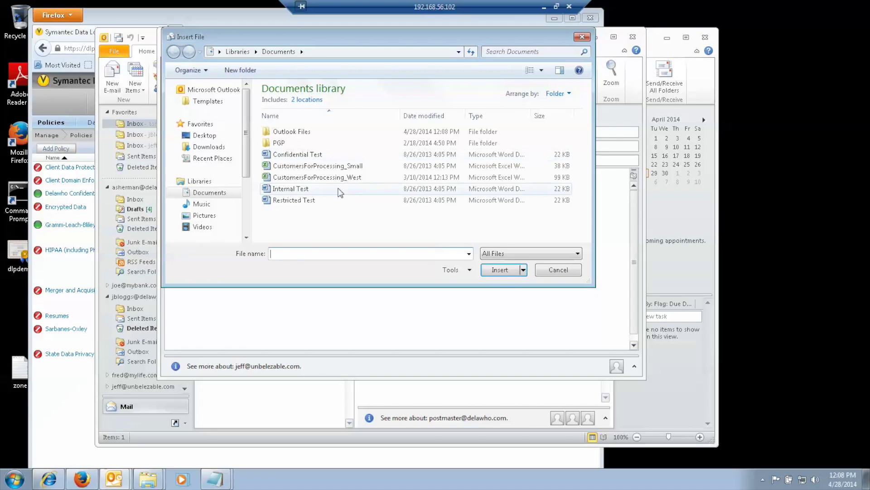
pyautogui.doubleClick(308, 201)
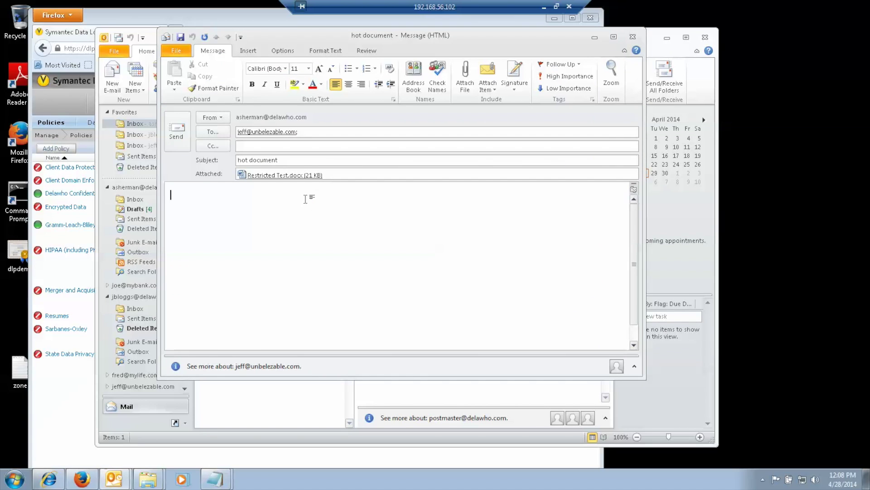
pyautogui.click(176, 128)
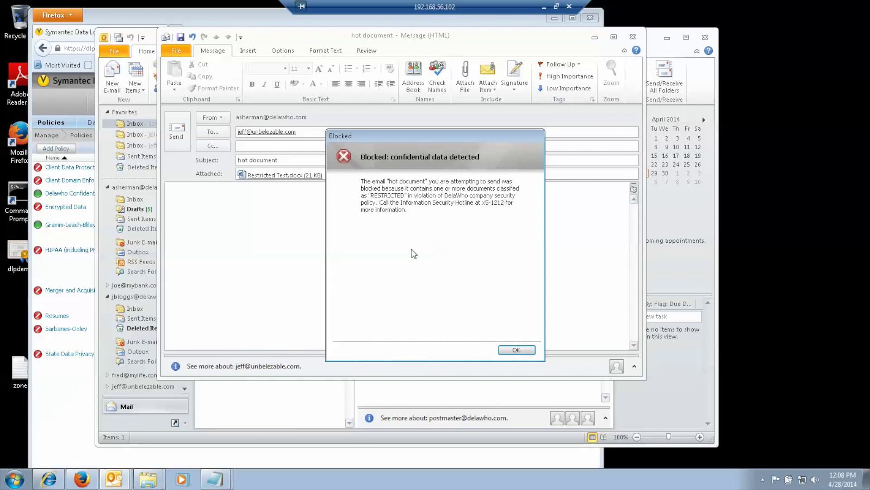
# - Dismiss the Blocked notice, discard the draft, and read the postmaster blocking notice
pyautogui.click(524, 349)
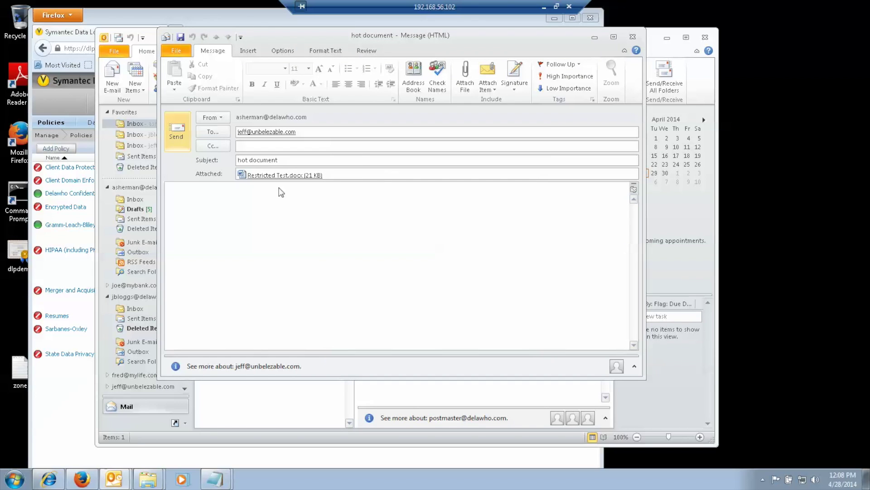
pyautogui.click(633, 37)
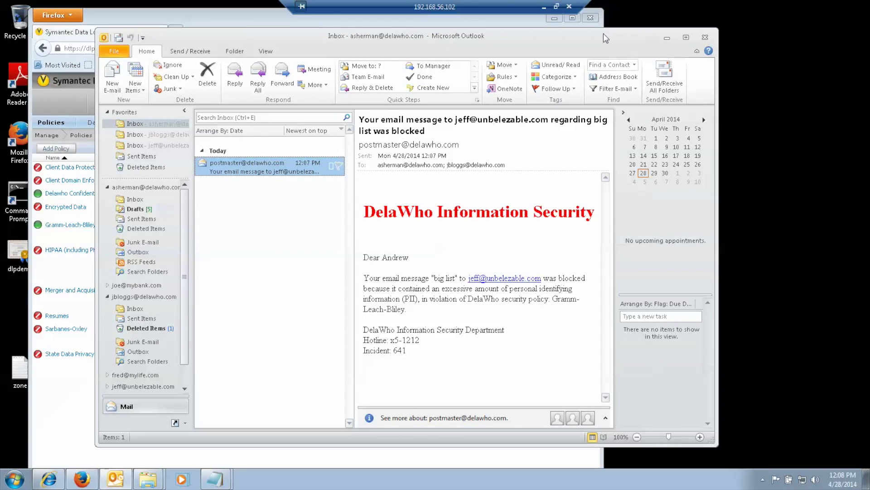
pyautogui.click(119, 38)
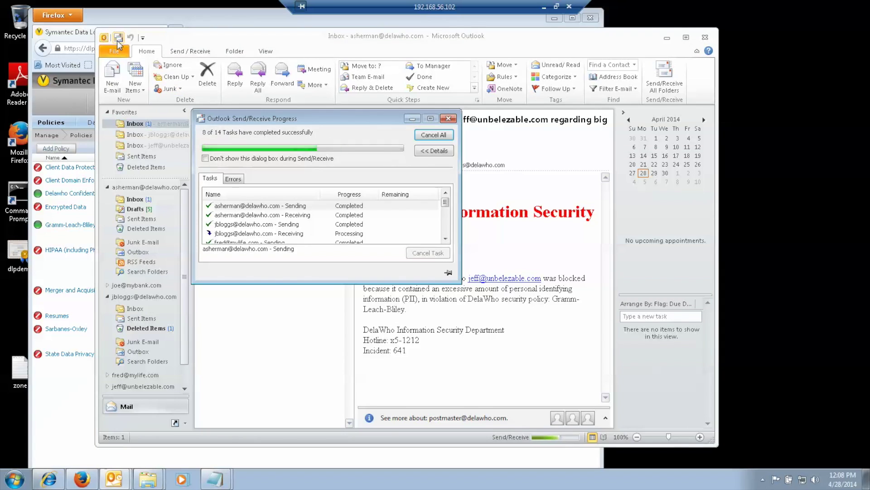
pyautogui.click(235, 172)
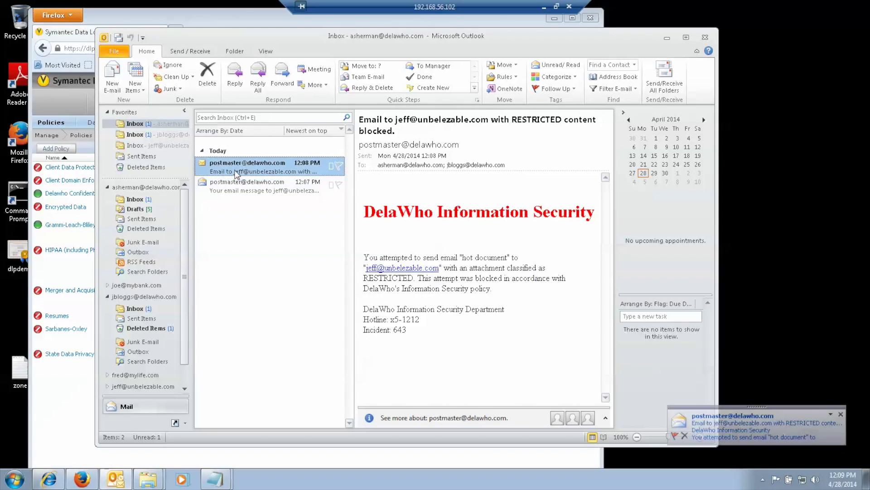
# - Read the RESTRICTED-content notice in the second inbox, then bring up Norton Zone's DLP Testing folder
pyautogui.click(136, 135)
pyautogui.click(257, 172)
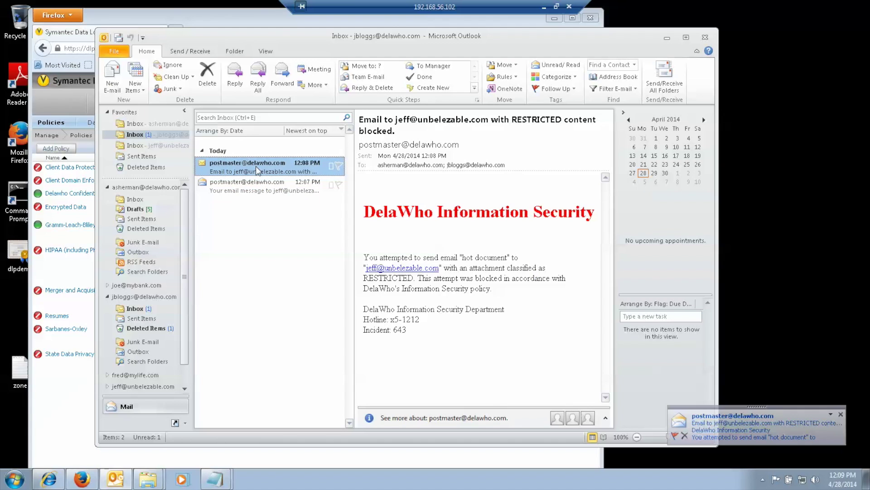
pyautogui.click(150, 124)
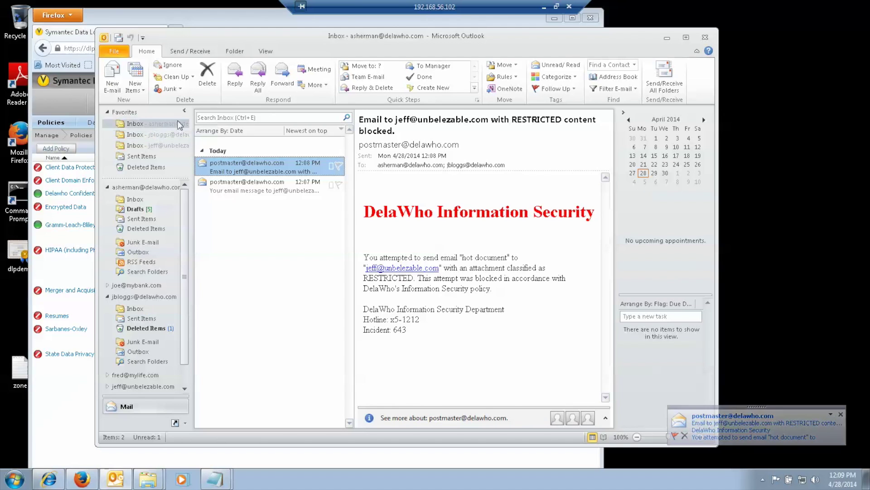
pyautogui.click(667, 39)
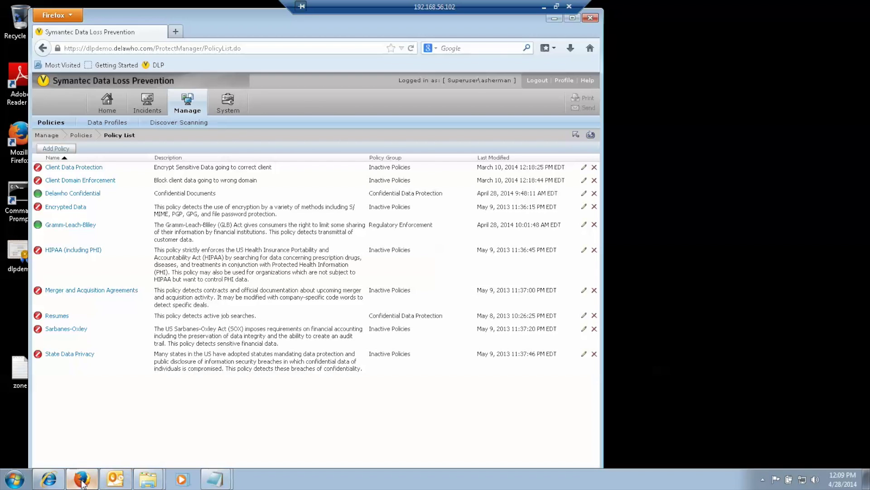
pyautogui.click(56, 482)
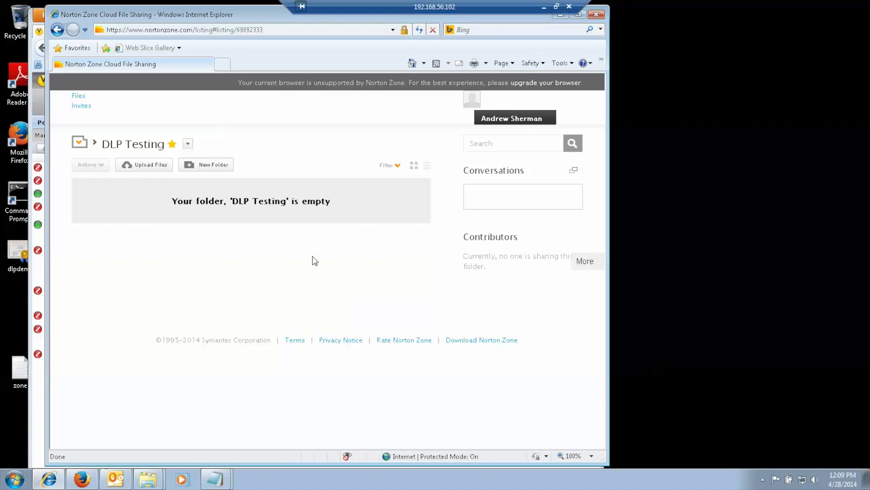
# - Upload CustomersForProcessing_Small.xlsx from Libraries > Documents to the DLP Testing folder
pyautogui.click(115, 102)
pyautogui.click(156, 167)
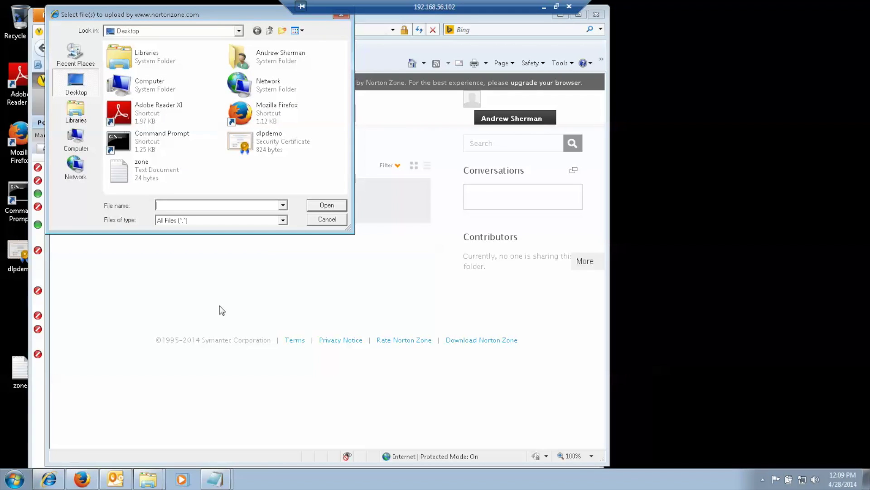
pyautogui.doubleClick(129, 64)
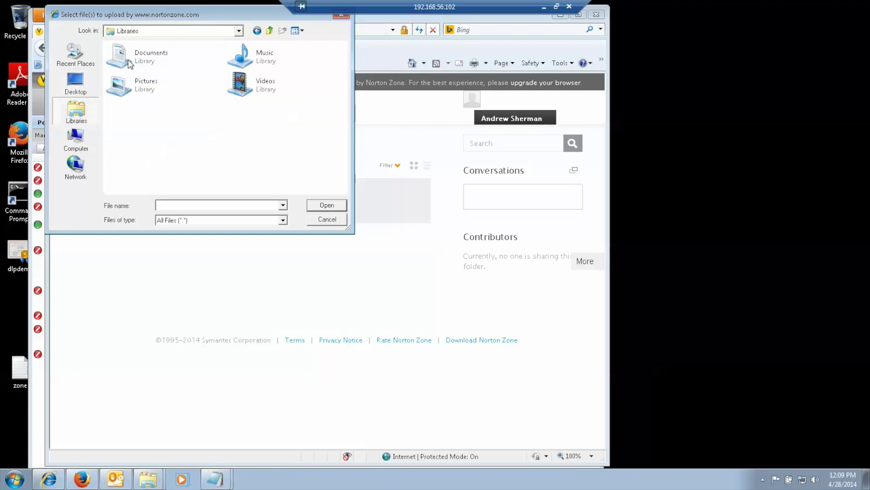
pyautogui.doubleClick(129, 63)
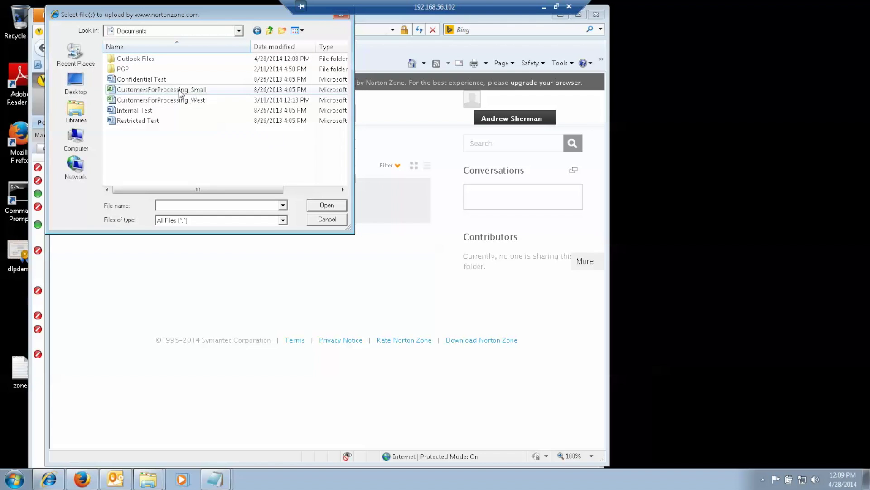
pyautogui.doubleClick(181, 91)
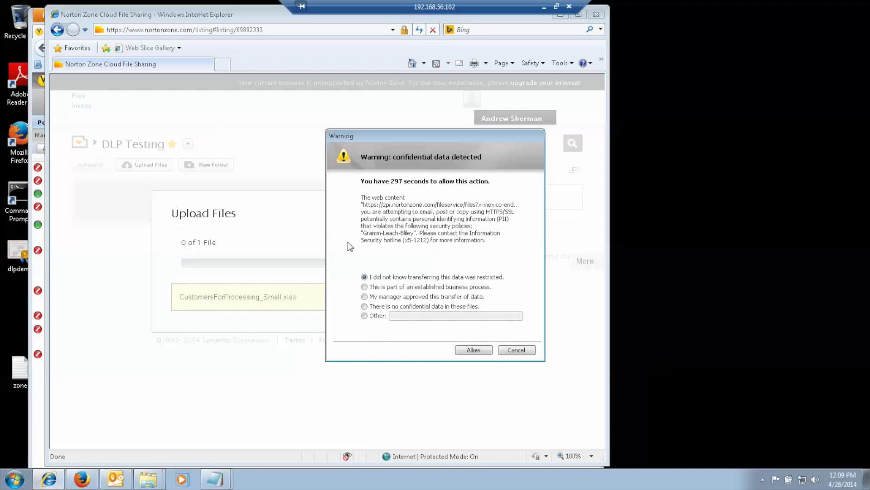
# - Justify the upload as an established business process, allow it, and close the upload summary
pyautogui.click(364, 287)
pyautogui.click(473, 350)
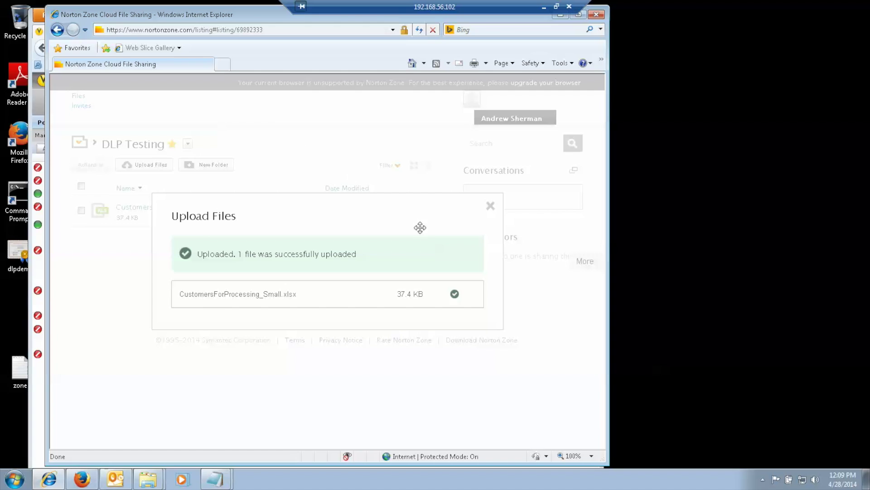
pyautogui.click(491, 207)
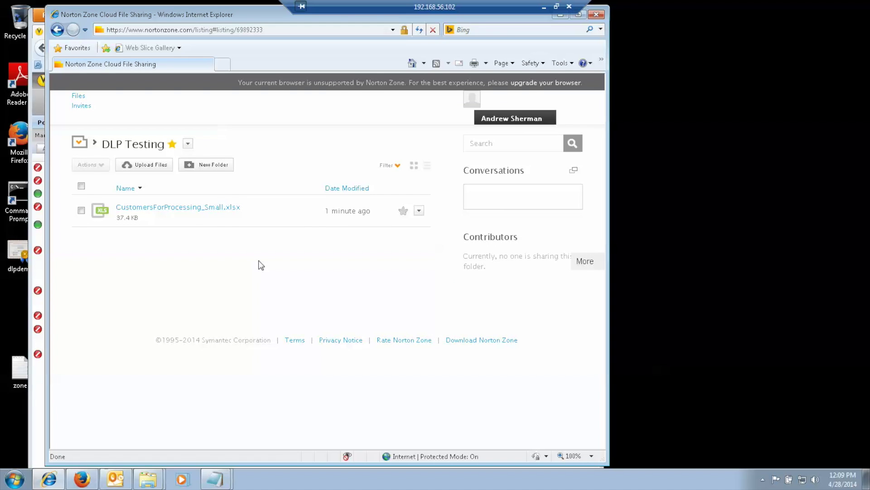
pyautogui.click(141, 164)
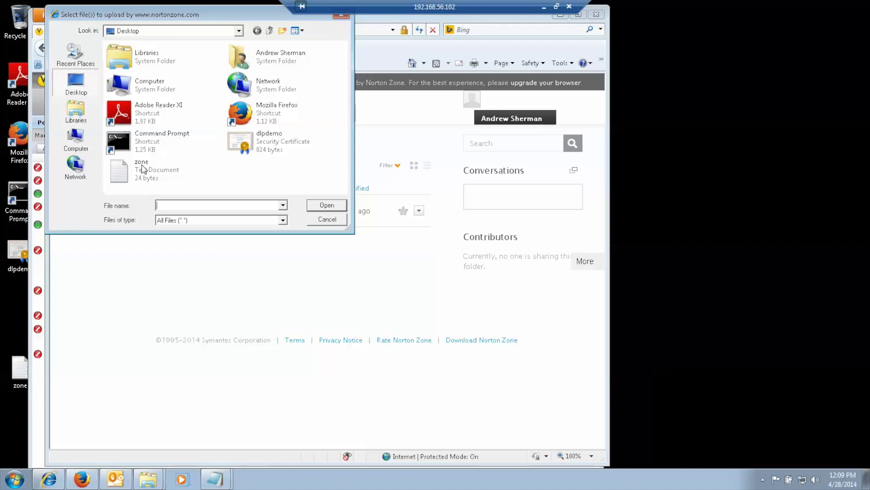
# - Upload Restricted Test from the Documents library to DLP Testing
pyautogui.doubleClick(142, 67)
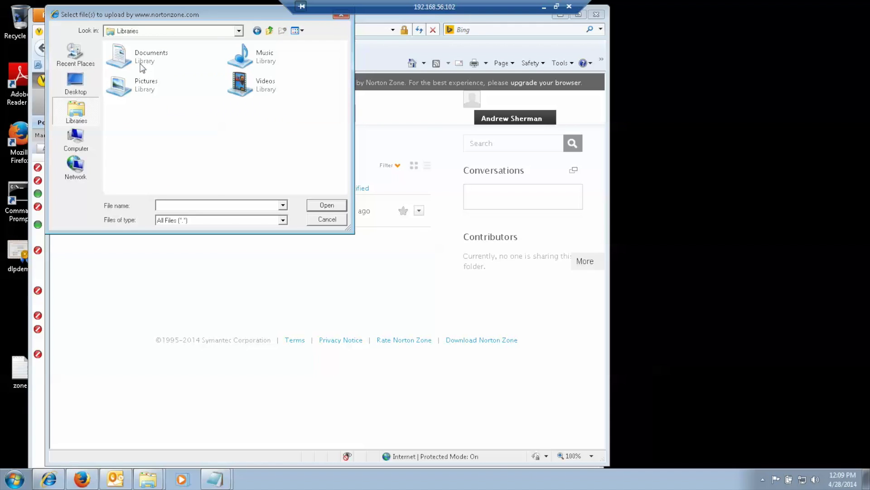
pyautogui.doubleClick(142, 67)
pyautogui.click(141, 61)
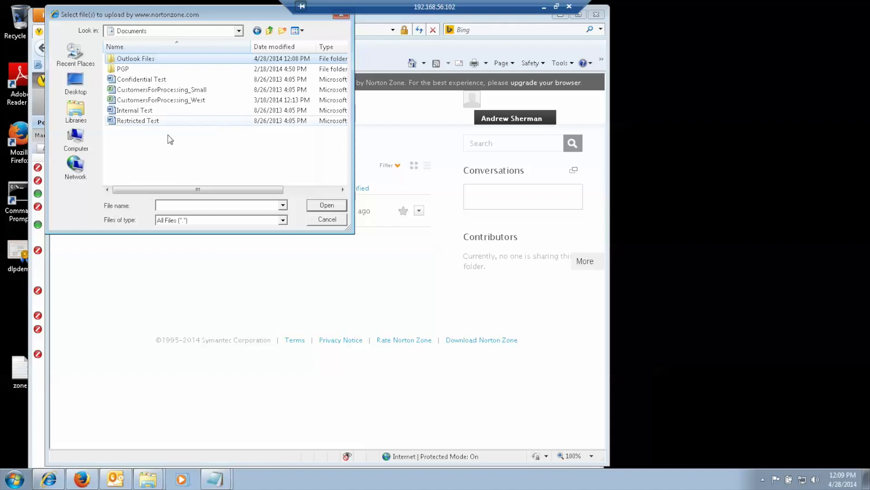
pyautogui.click(162, 125)
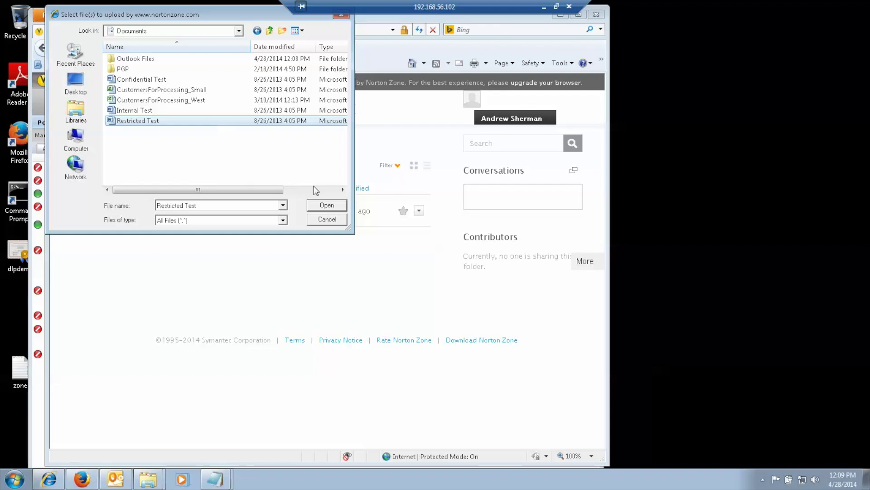
pyautogui.click(324, 204)
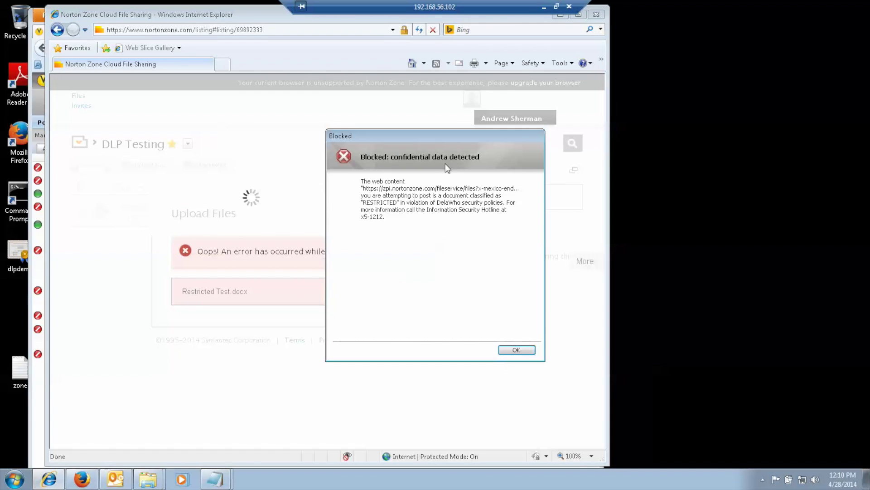
# - Dismiss the blocked-upload notice and upload error, then switch to the DLP console
pyautogui.click(515, 350)
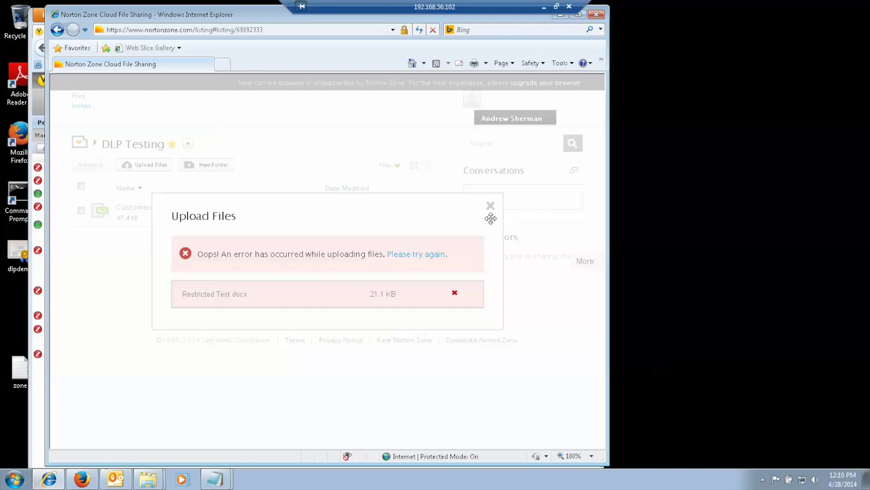
pyautogui.click(490, 207)
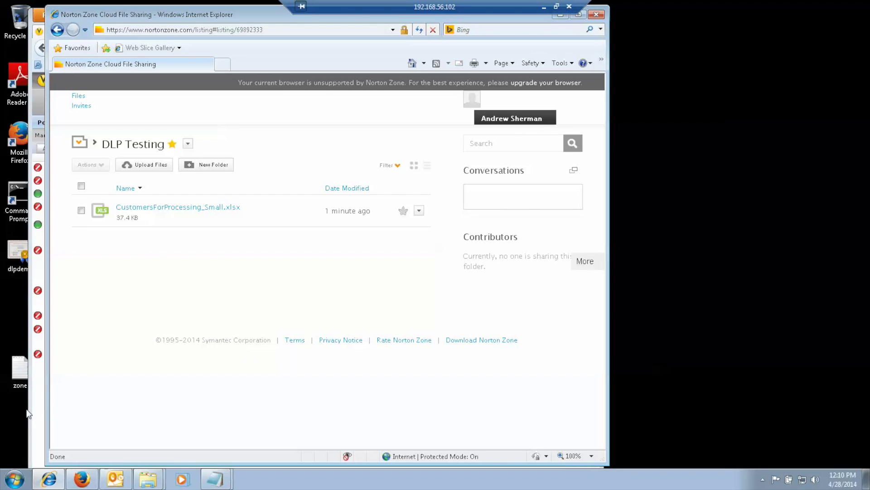
pyautogui.click(38, 399)
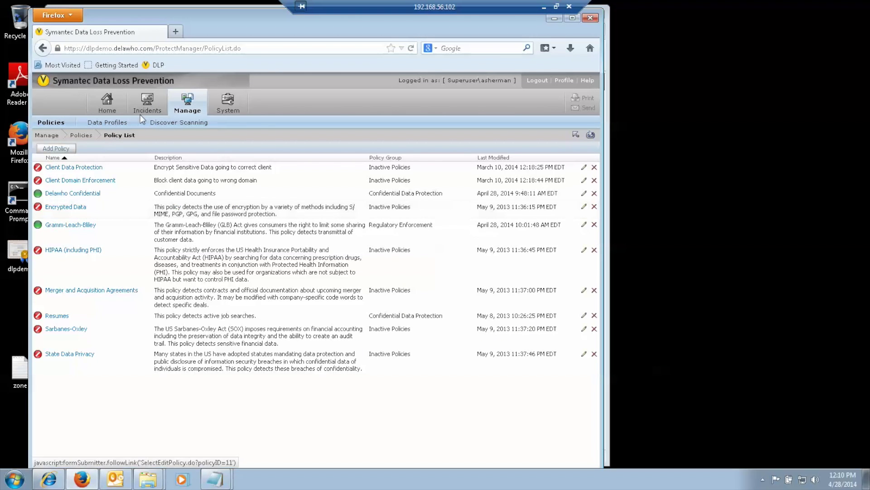
# - Show new Endpoint incidents sorted ascending by Occurred On and review incidents 00000640–00000645
pyautogui.moveTo(150, 105)
pyautogui.click(149, 161)
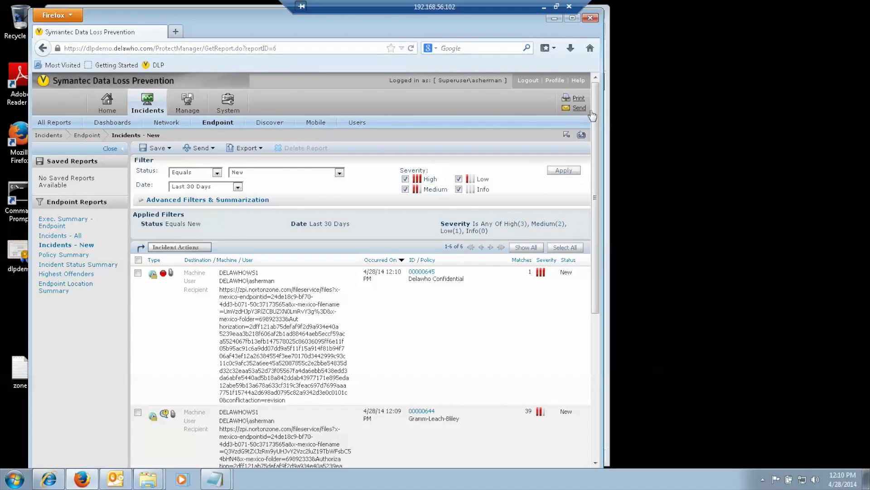
pyautogui.click(369, 259)
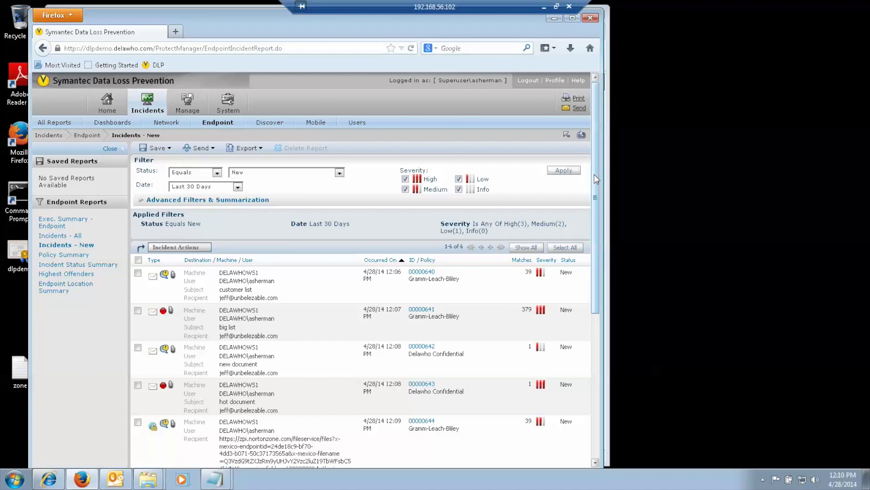
pyautogui.scroll(-2, 594, 181)
pyautogui.scroll(-5, 601, 236)
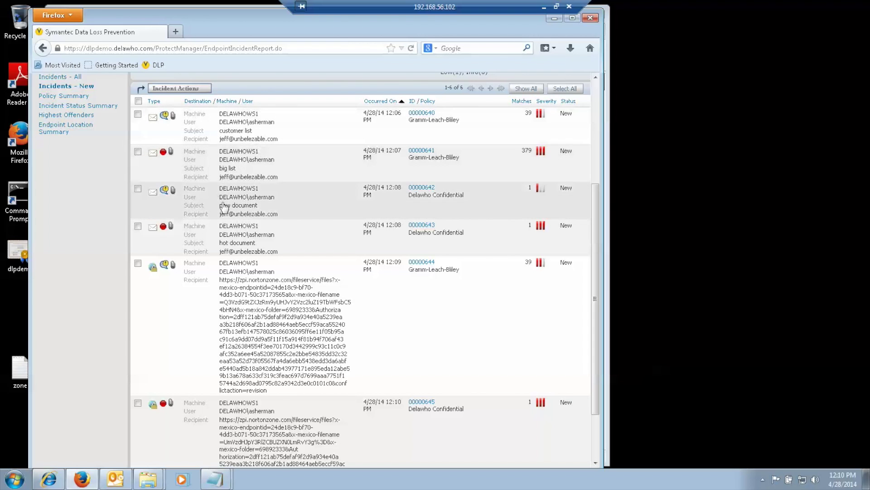
pyautogui.moveTo(596, 243); pyautogui.dragTo(598, 293)
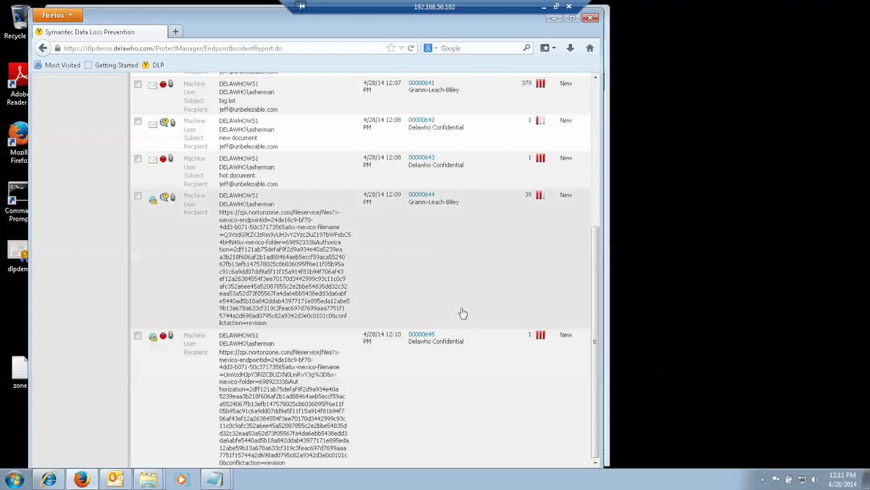
pyautogui.scroll(8, 592, 278)
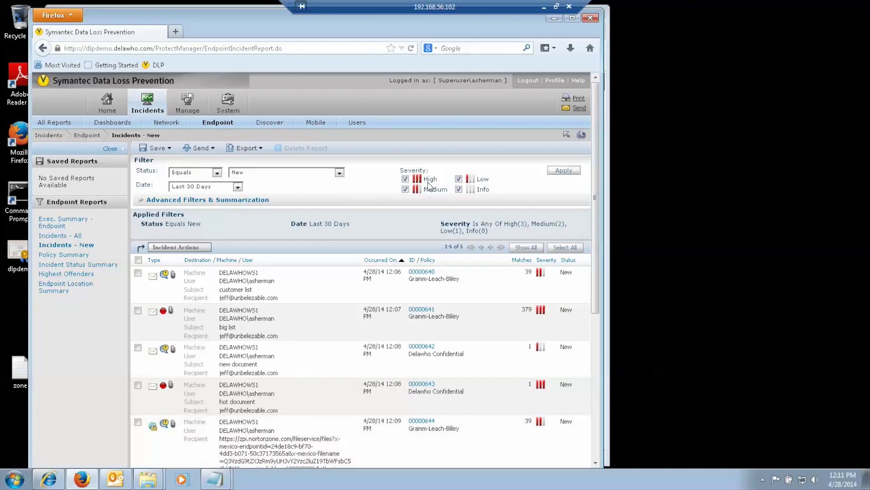
# - Review incident 00000640's snapshot details and choose the Resolve, Education Issue response
pyautogui.click(263, 296)
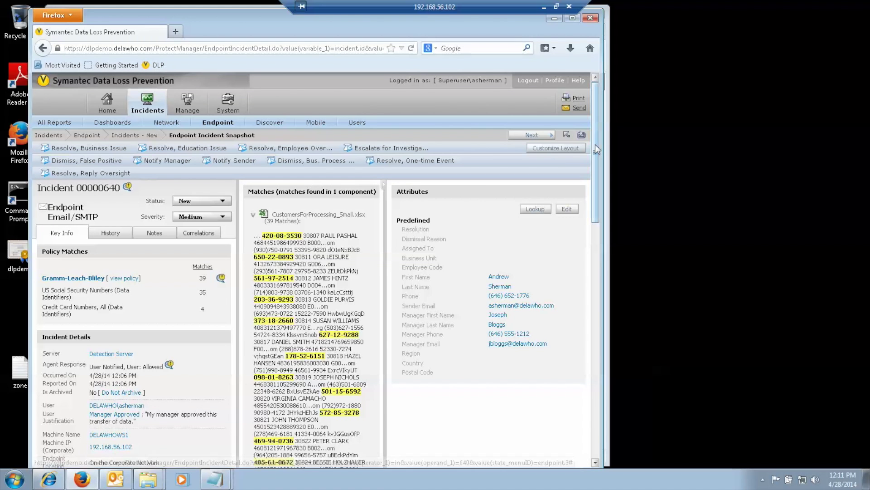
pyautogui.moveTo(596, 143); pyautogui.dragTo(597, 180)
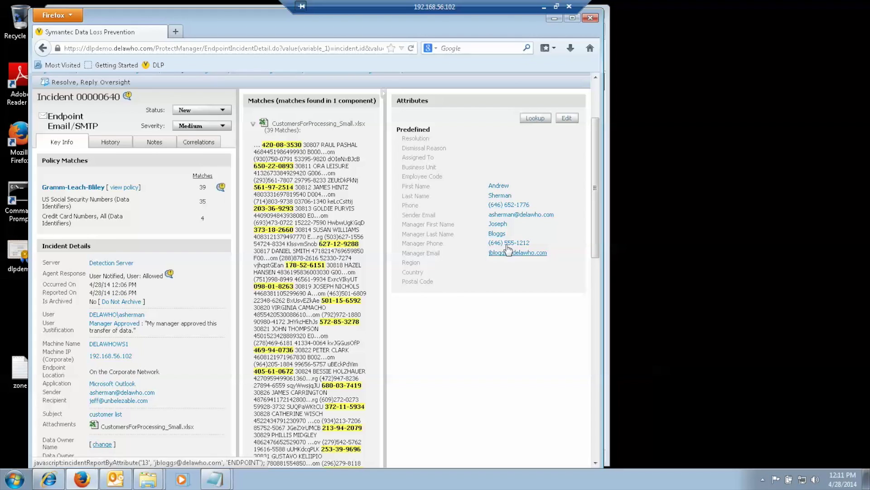
pyautogui.moveTo(592, 225); pyautogui.dragTo(593, 254)
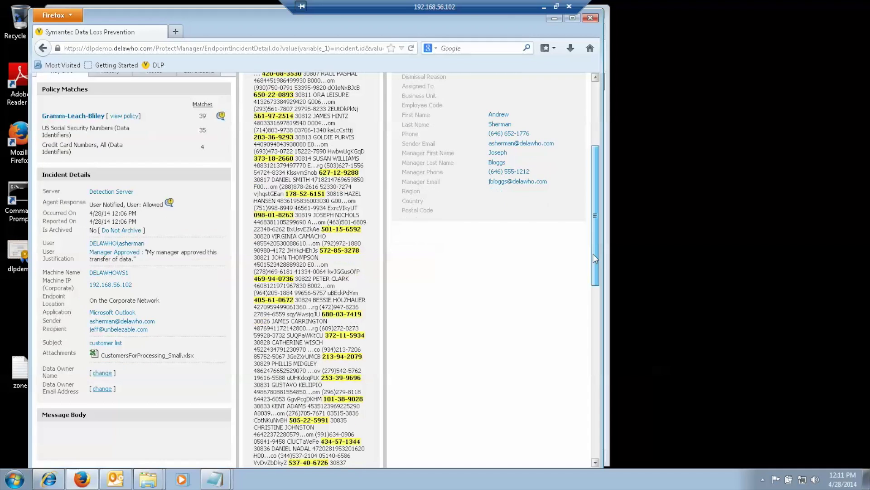
pyautogui.moveTo(593, 254); pyautogui.dragTo(593, 170)
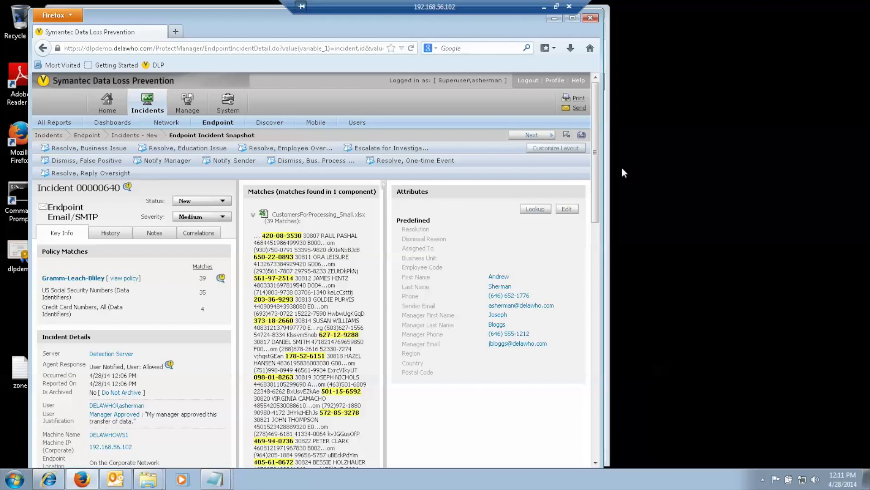
pyautogui.click(171, 150)
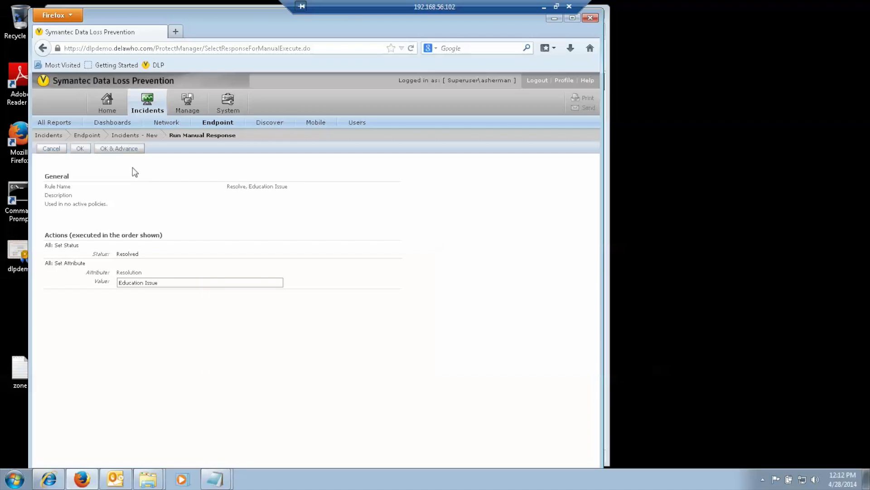
# - Apply the Education Issue resolution with OK & Advance and return to the New incidents list
pyautogui.click(125, 149)
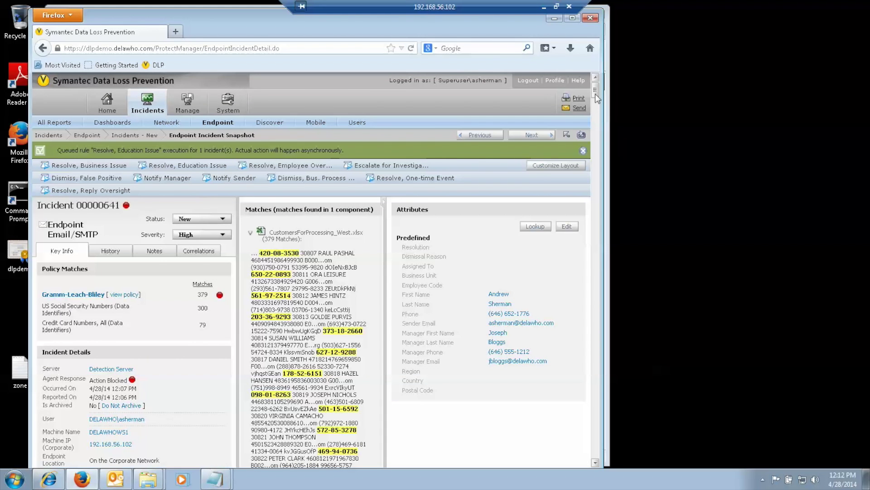
pyautogui.moveTo(595, 87); pyautogui.dragTo(597, 76)
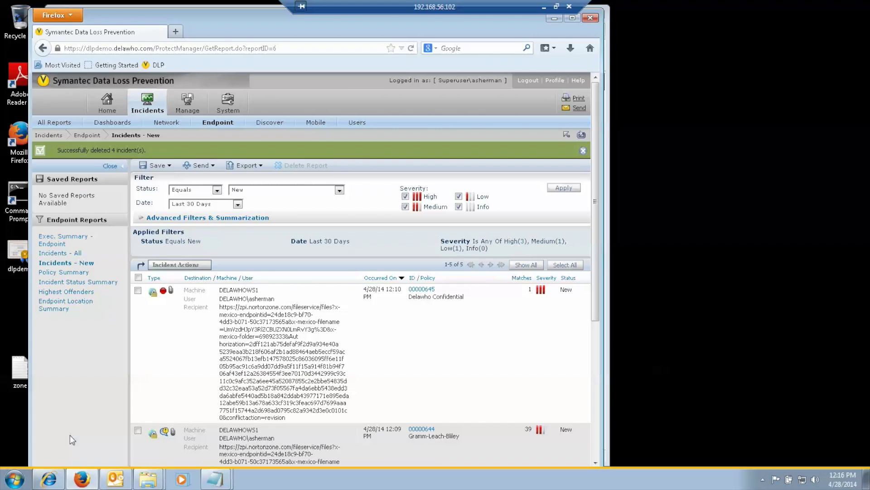
# - Bring forward the DLP Testing folder on Removable Disk (F:) and the Documents library
pyautogui.click(148, 479)
pyautogui.click(141, 438)
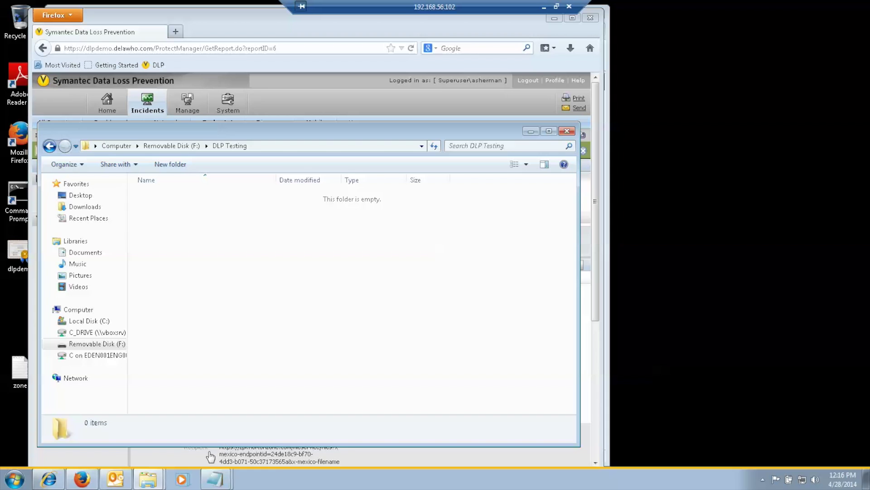
pyautogui.click(152, 478)
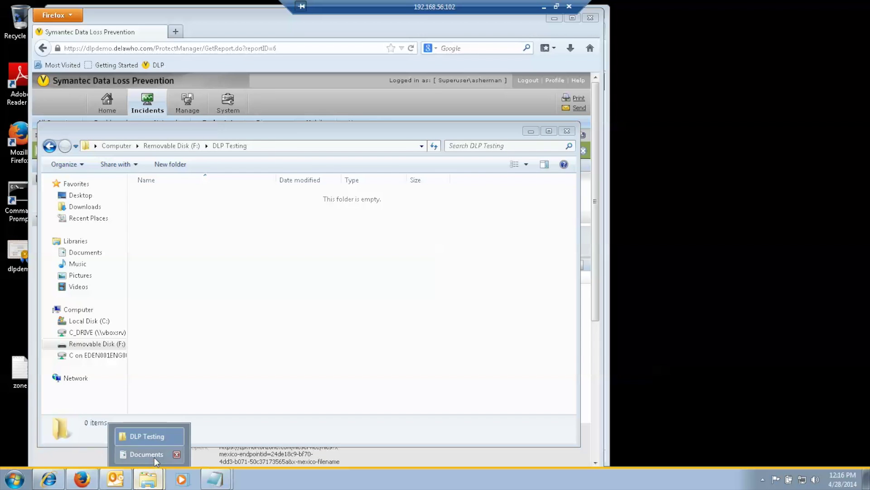
pyautogui.click(154, 455)
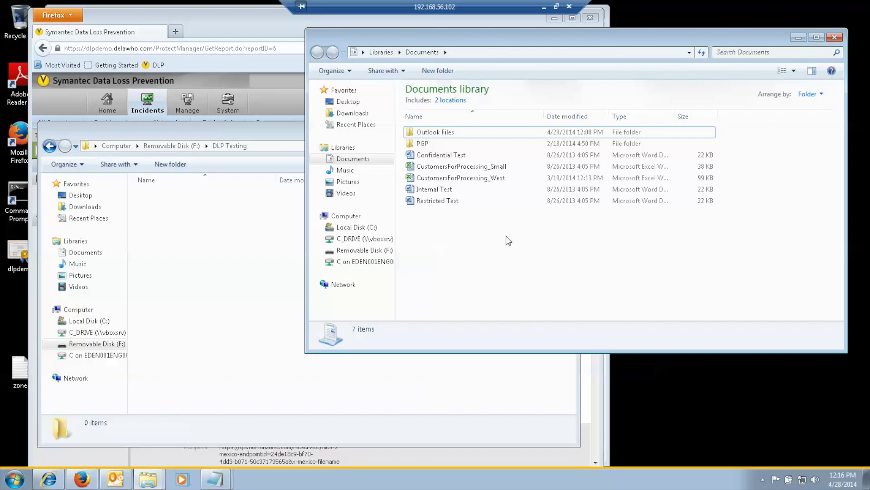
# - Copy CustomersForProcessing_Small into DLP Testing on Removable Disk (F:), justifying it as an established business process
pyautogui.click(490, 167)
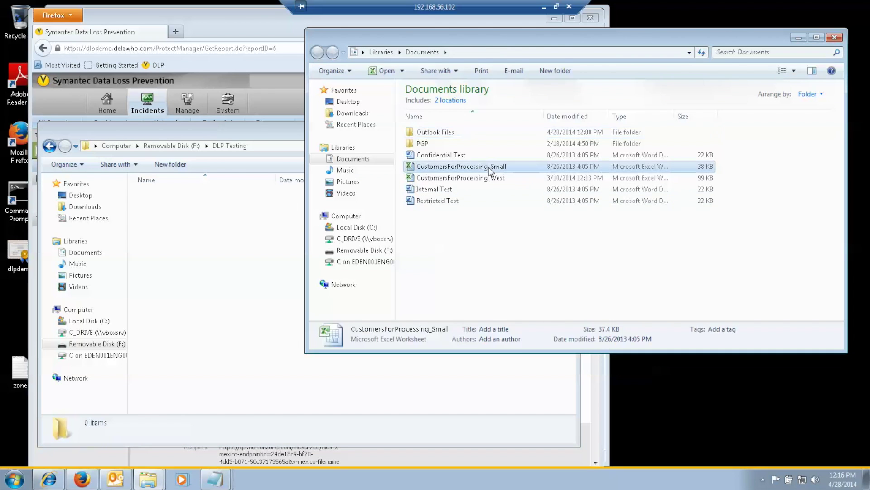
pyautogui.moveTo(489, 168); pyautogui.dragTo(207, 283)
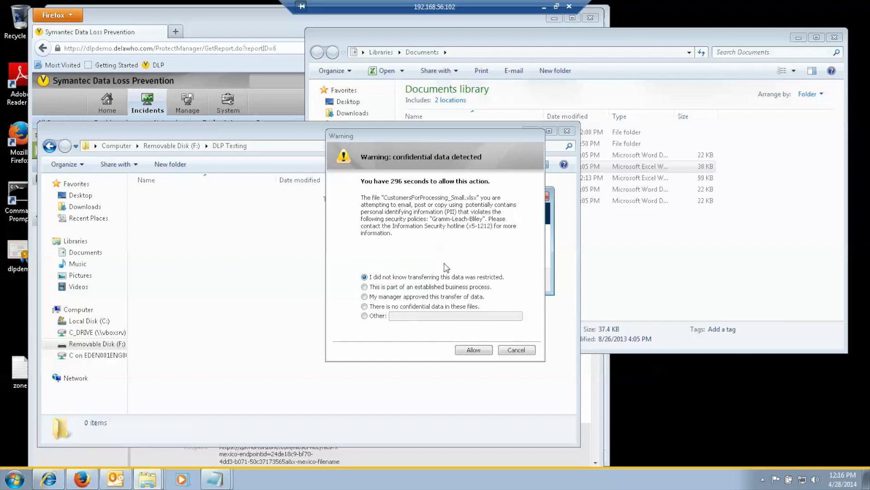
pyautogui.click(364, 287)
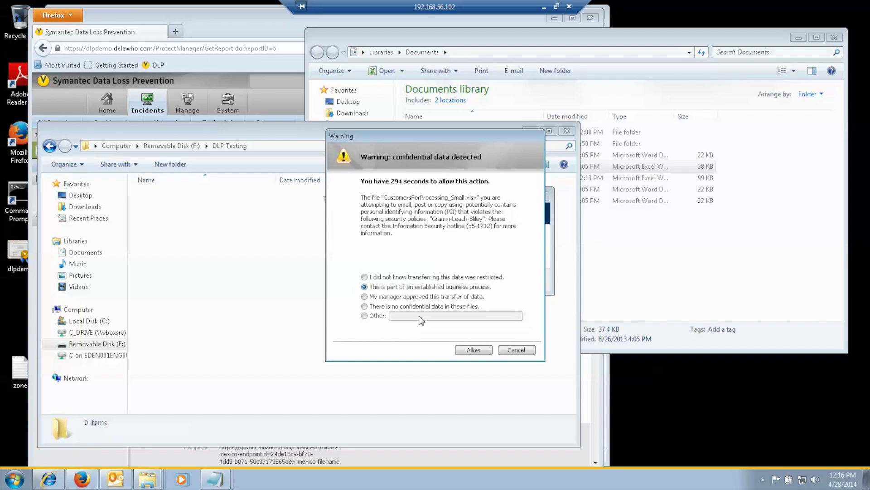
pyautogui.click(473, 350)
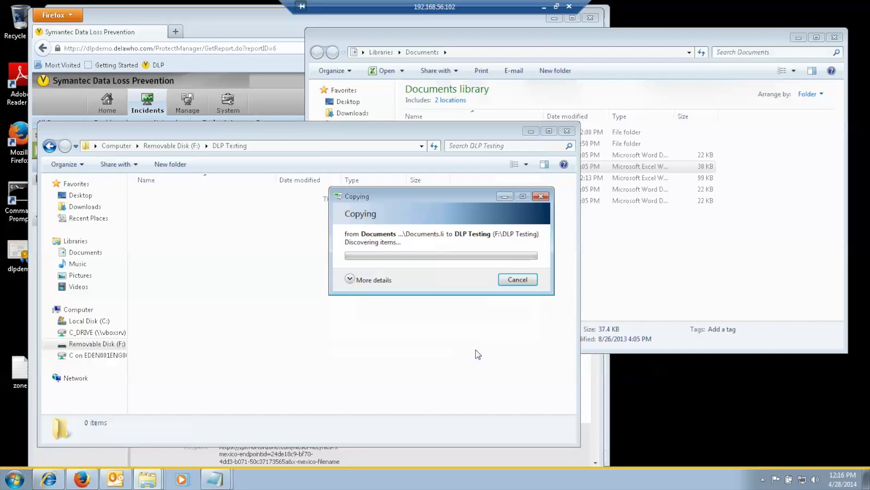
pyautogui.click(652, 279)
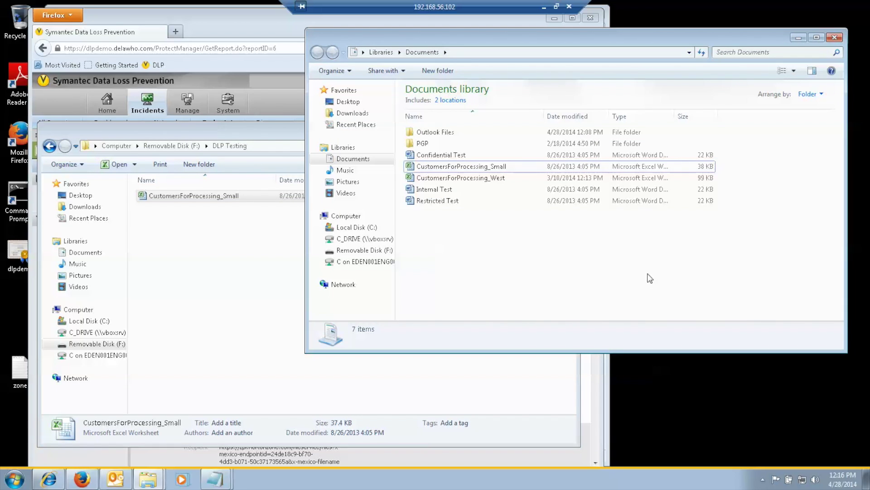
# - Attempt to copy Restricted Test into DLP Testing and acknowledge the Blocked notice
pyautogui.click(455, 202)
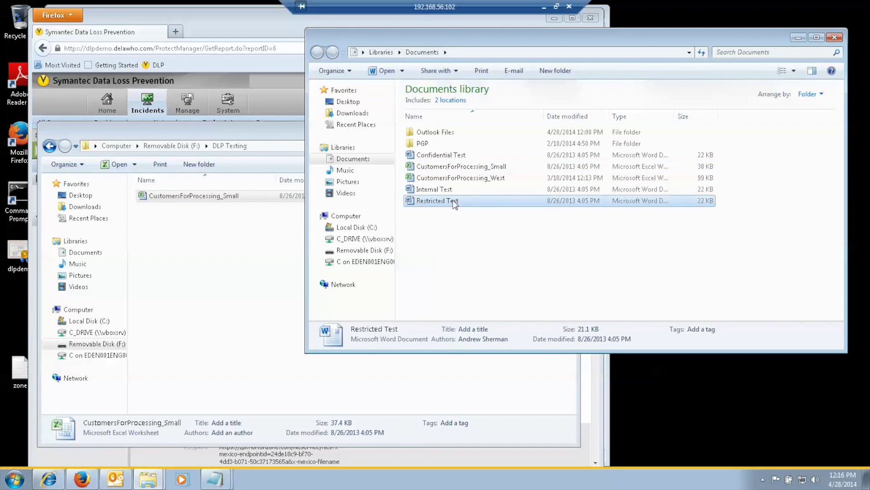
pyautogui.moveTo(455, 201); pyautogui.dragTo(164, 288)
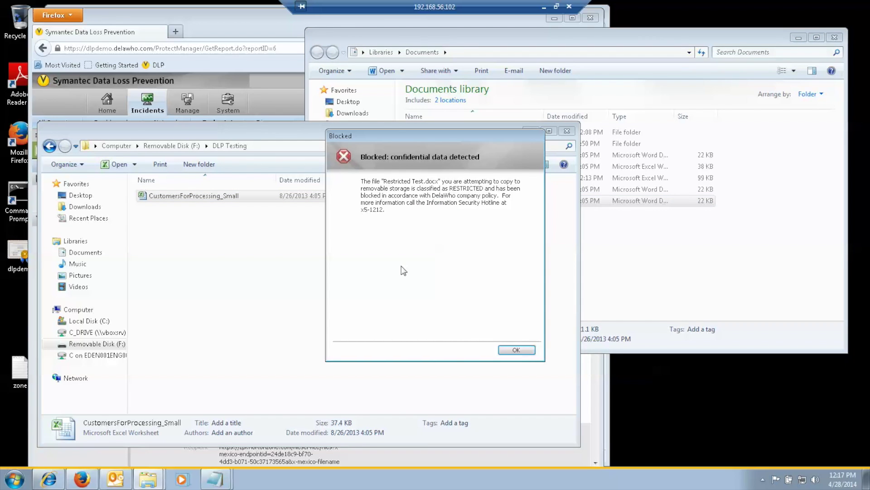
pyautogui.click(516, 350)
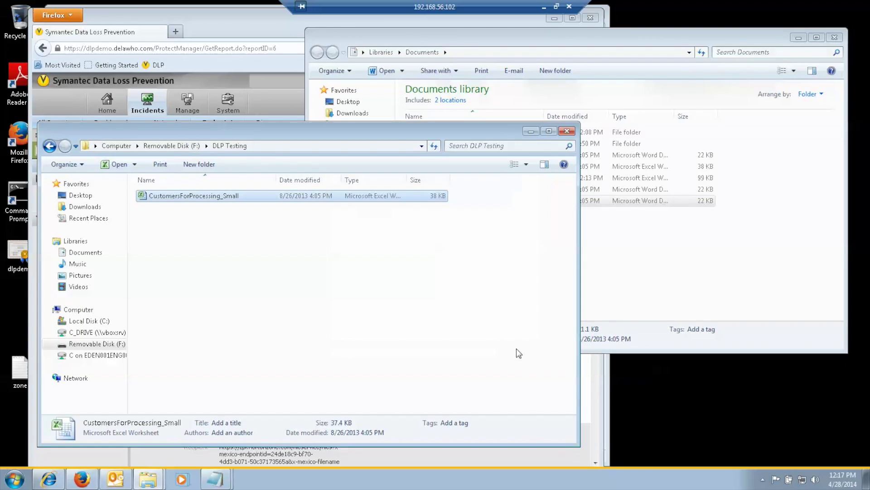
pyautogui.click(639, 295)
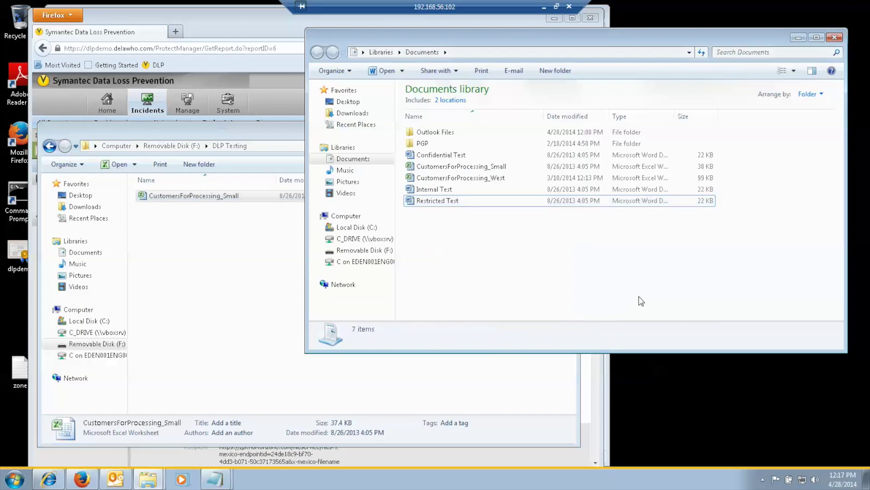
# - Attempt to copy Confidential Test into DLP Testing, then cancel it at the Warning dialog
pyautogui.click(434, 194)
pyautogui.click(431, 156)
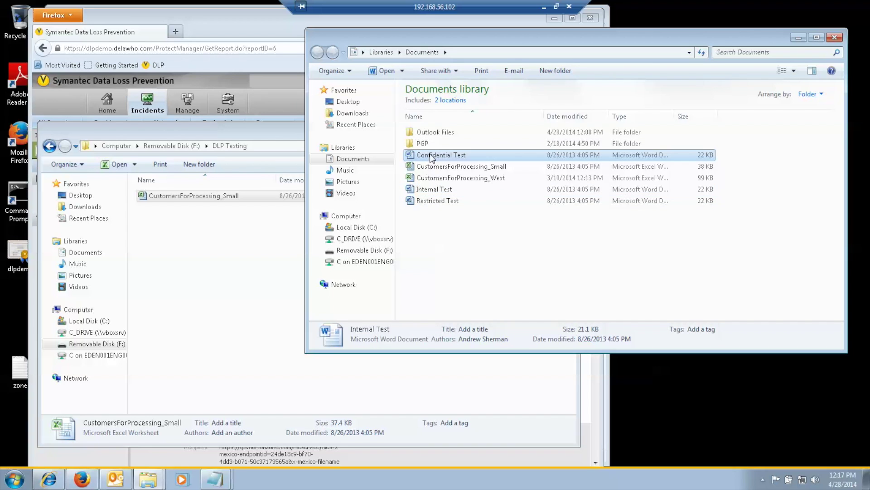
pyautogui.moveTo(431, 156); pyautogui.dragTo(201, 263)
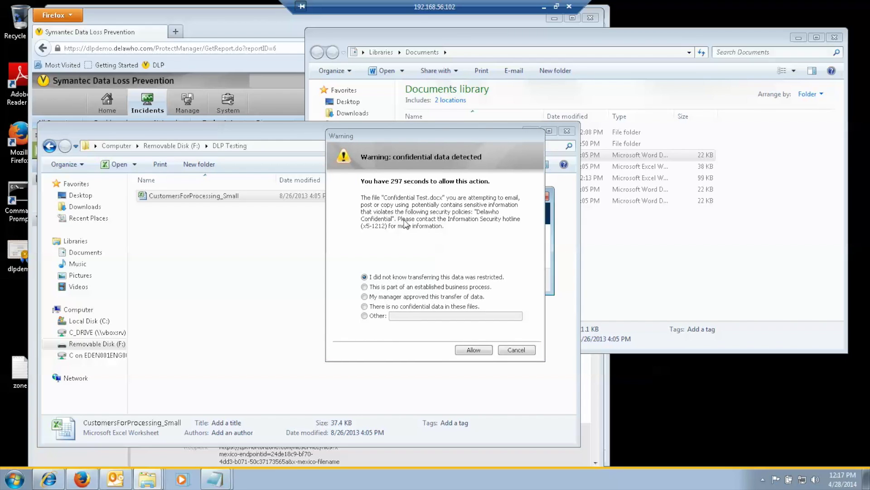
pyautogui.click(529, 353)
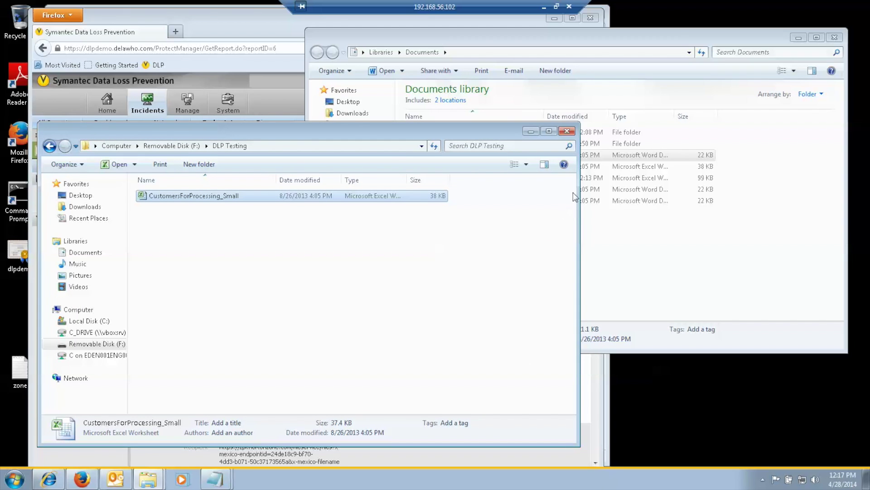
pyautogui.click(234, 22)
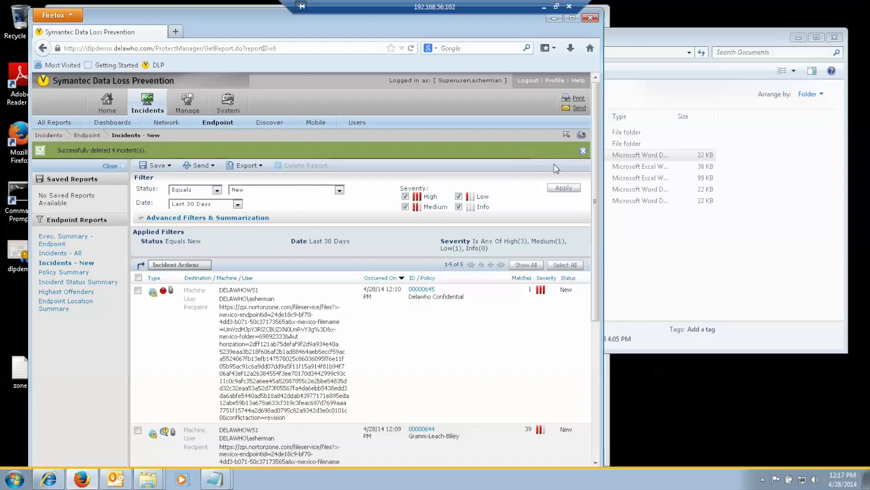
# - Reload the Incidents - New report and open the Confidential Test.docx incident 00000652
pyautogui.click(582, 135)
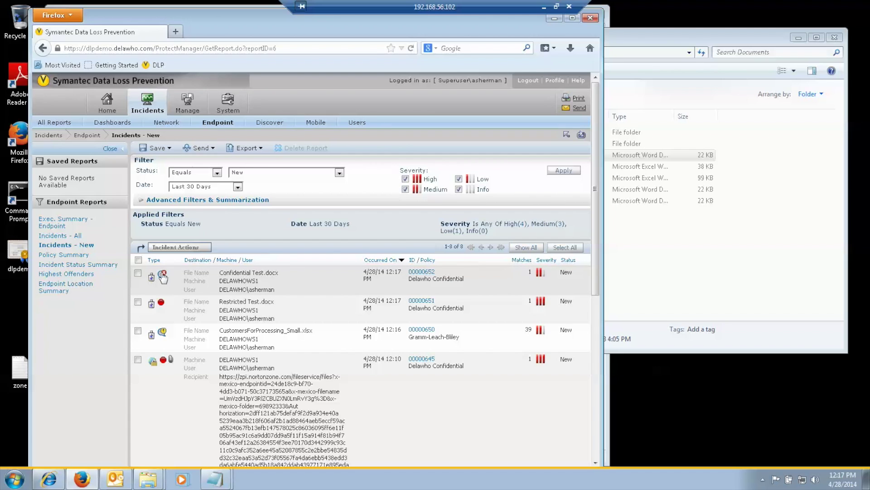
pyautogui.click(267, 281)
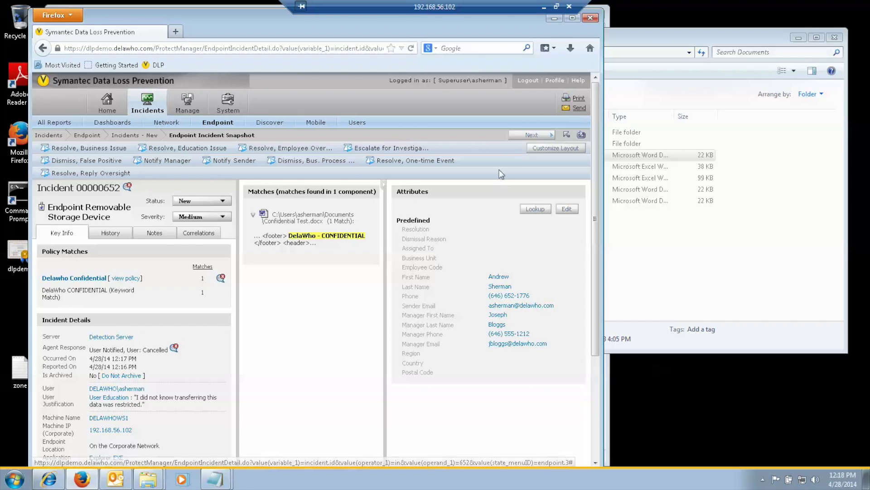
# - Step four incidents forward to the CustomersForProcessing_Small.xlsx HTTPS incident, then bring Outlook forward
pyautogui.click(522, 136)
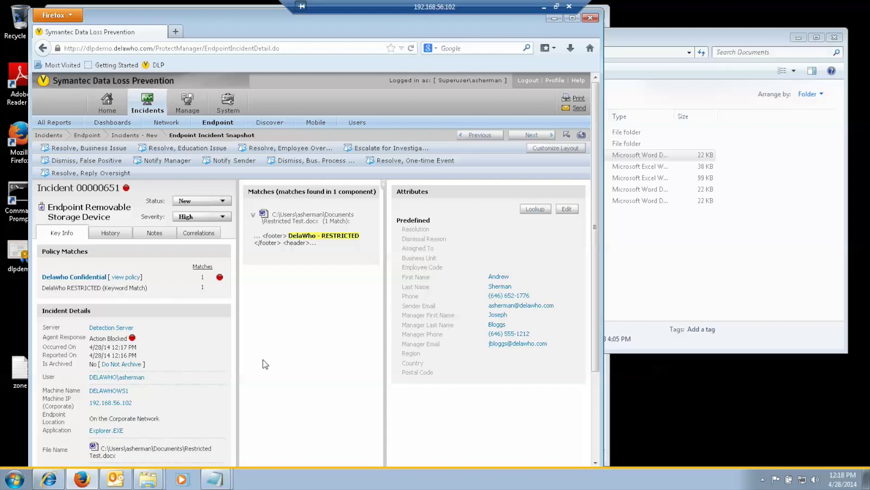
pyautogui.click(528, 136)
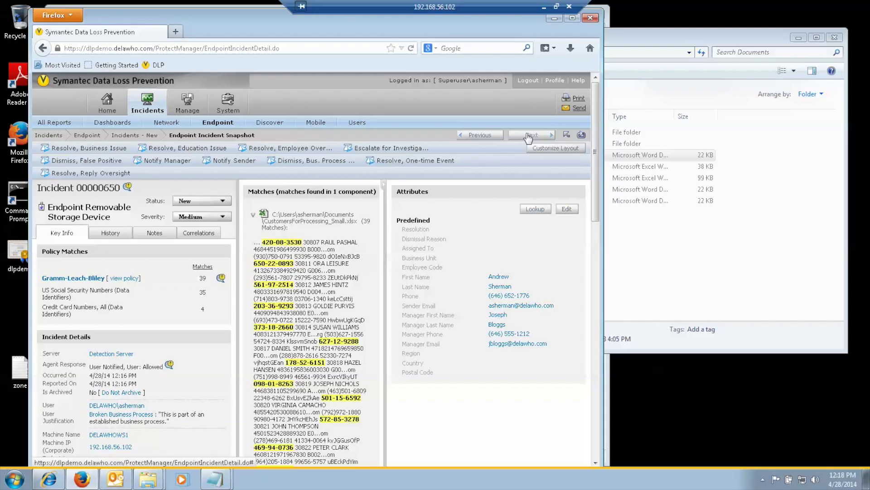
pyautogui.click(529, 135)
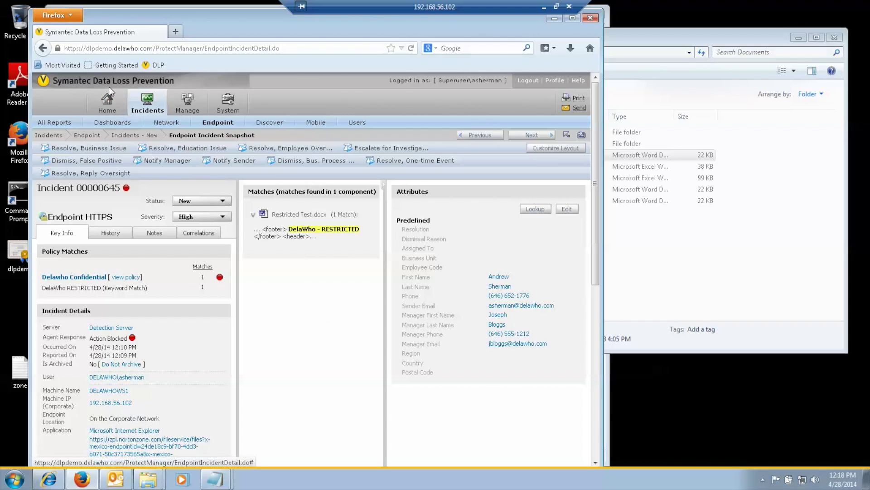
pyautogui.click(517, 137)
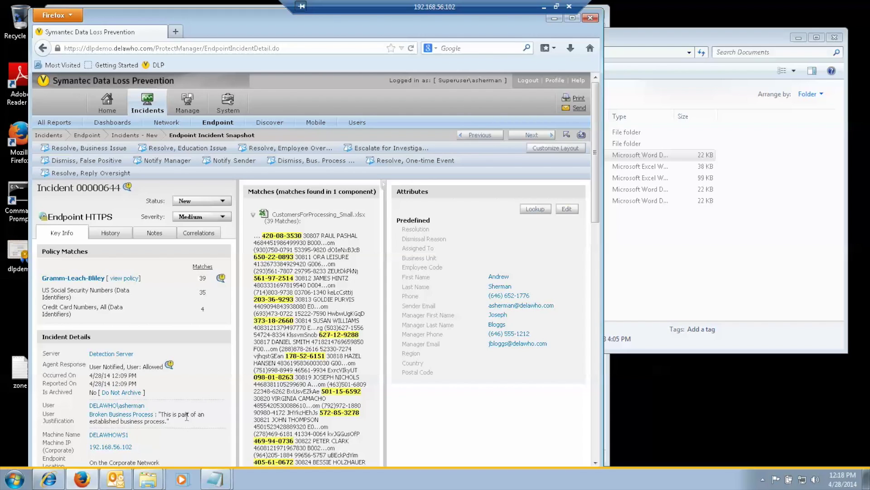
pyautogui.click(116, 478)
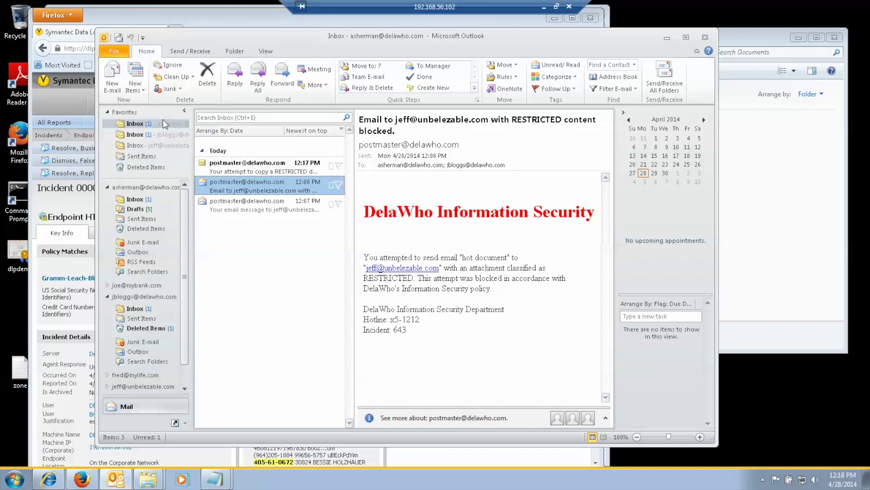
# - Read the 12:17 PM postmaster notice about Restricted Test.docx in both Favorites inboxes, then minimize Outlook
pyautogui.click(252, 171)
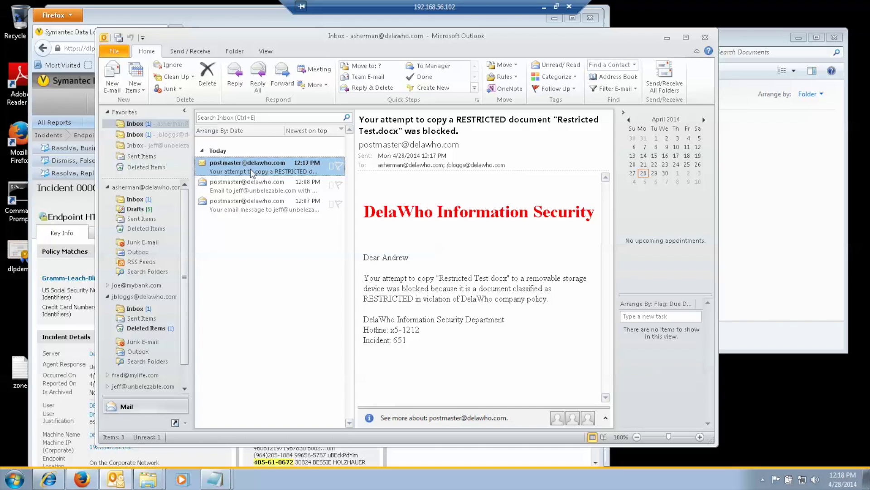
pyautogui.click(167, 134)
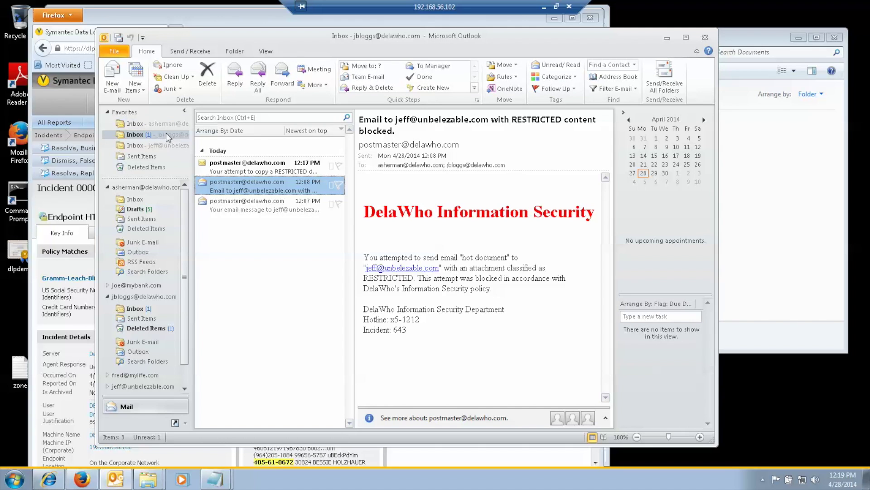
pyautogui.click(249, 169)
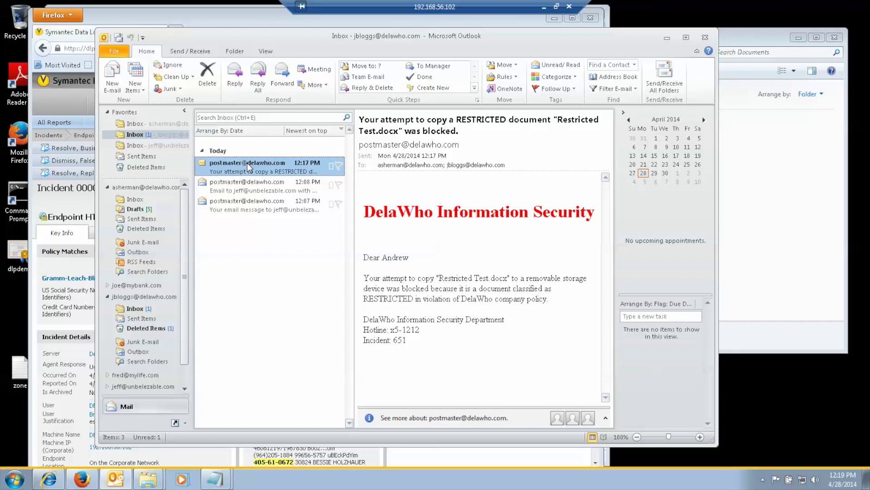
pyautogui.click(667, 38)
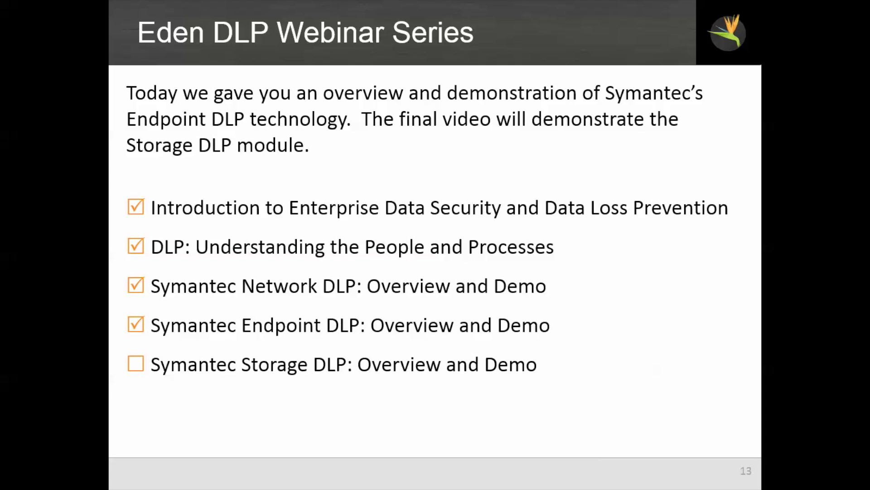
# - Advance from slide 13 to slide 14, More Information
pyautogui.press('Right')
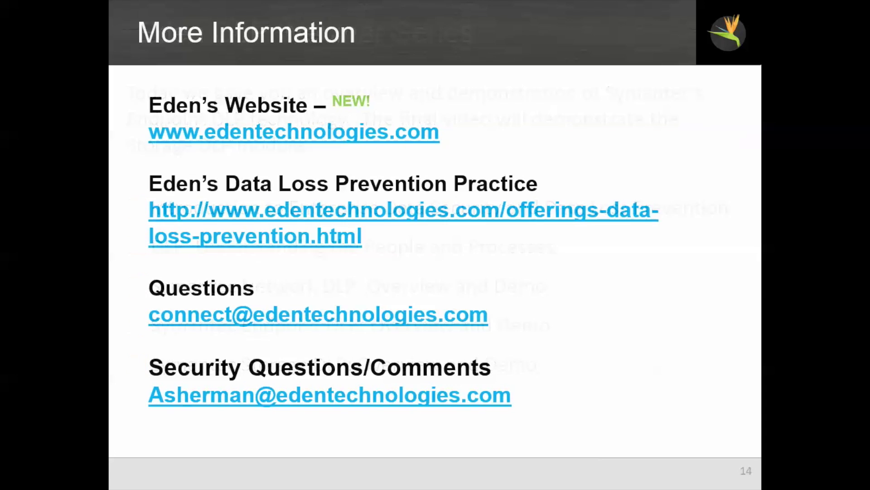